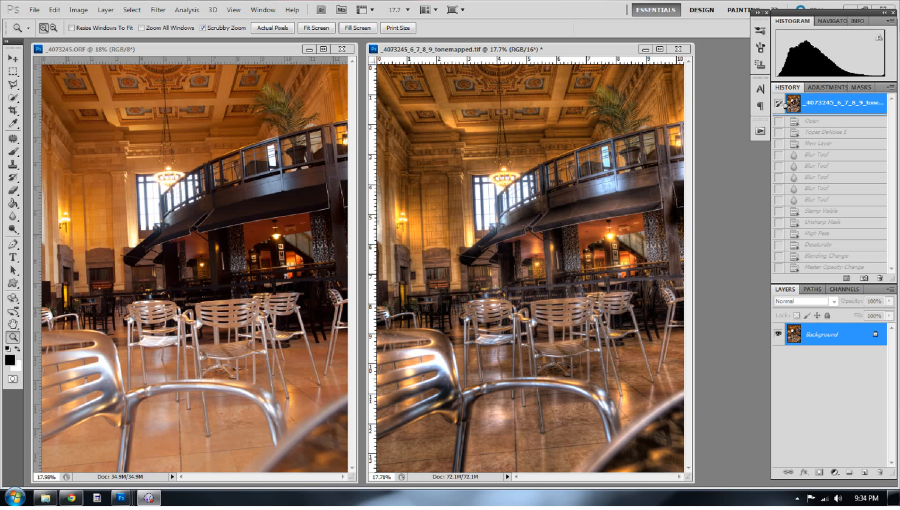
Compare noise in the balcony and awning area between the original ORF photo and the tonemapped image.
left_click_drag(208, 199, 285, 245)
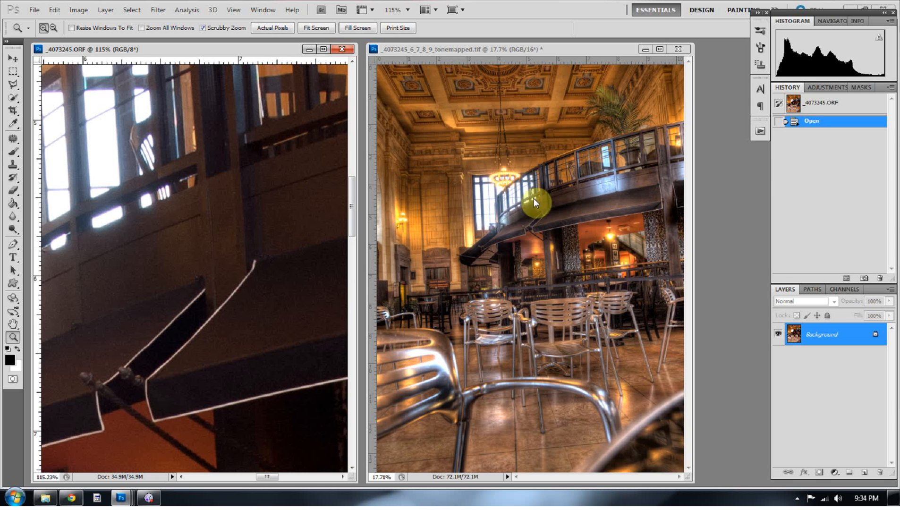
left_click(563, 217)
left_click_drag(528, 186, 619, 240)
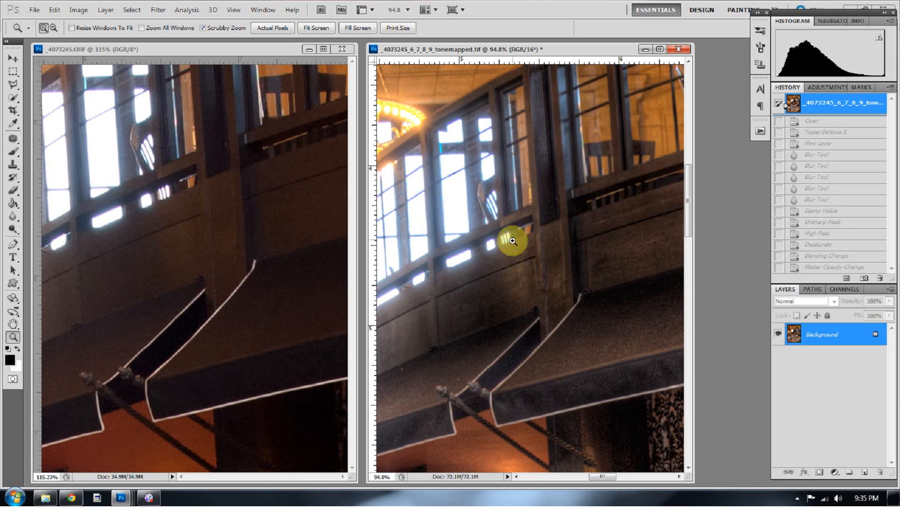
left_click_drag(507, 262, 521, 270)
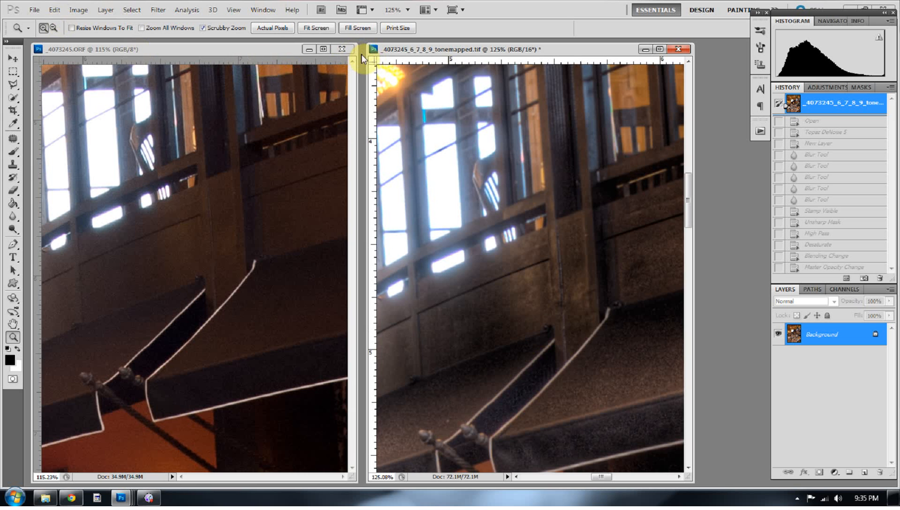
left_click_drag(594, 475, 608, 479)
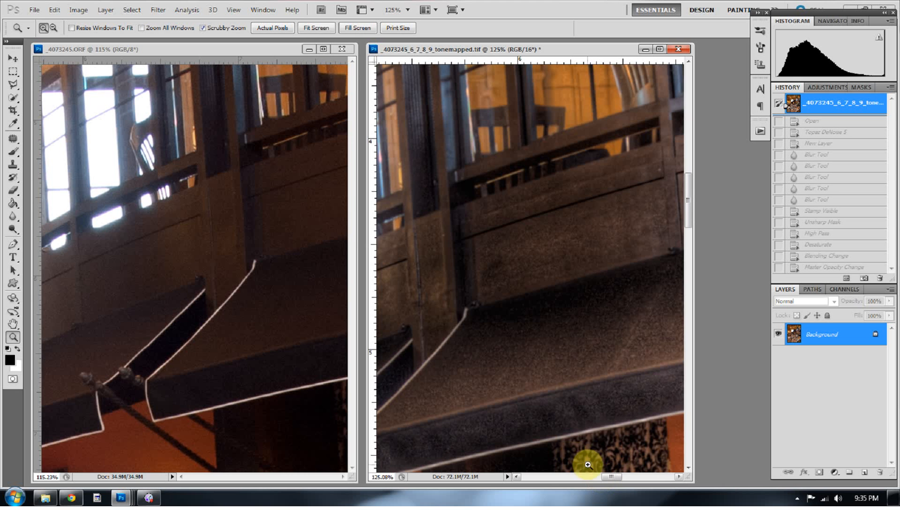
Close the original ORF photo without saving and fit the tonemapped image on screen.
left_click(347, 50)
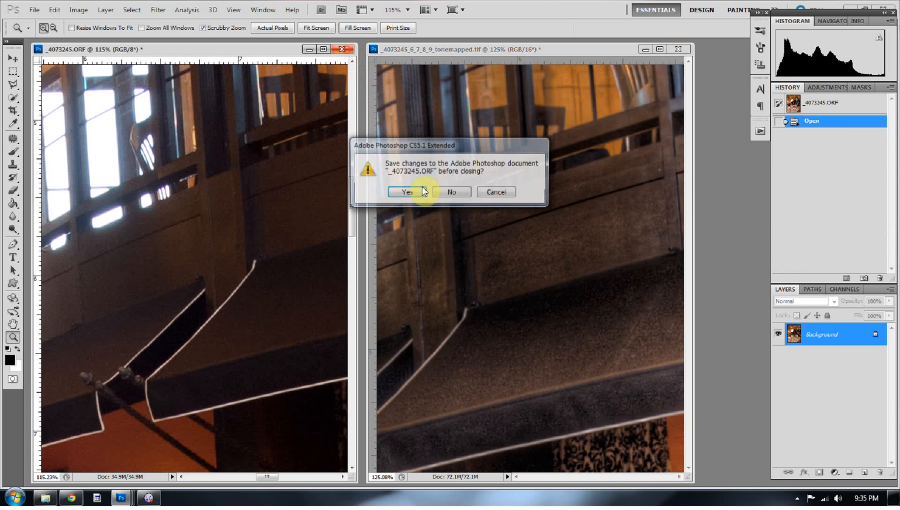
left_click(457, 190)
right_click(557, 227)
left_click(558, 228)
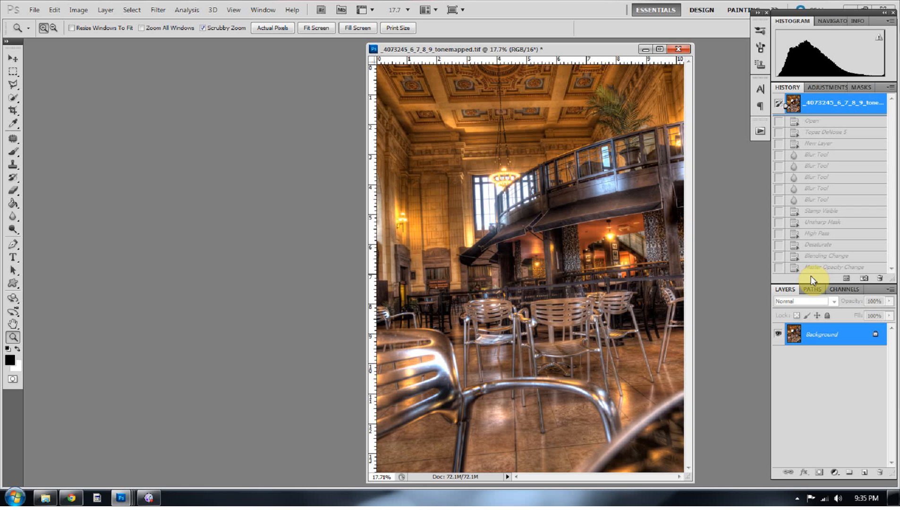
Duplicate the background layer of the tonemapped image and name the copy Denoise.
key("ctrl+alt+shift+e")
right_click(824, 335)
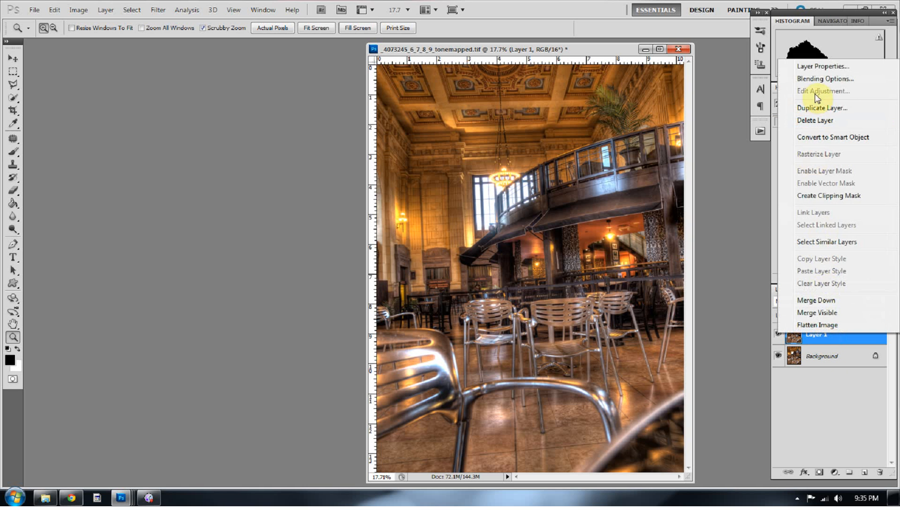
left_click(823, 66)
type("Denoise")
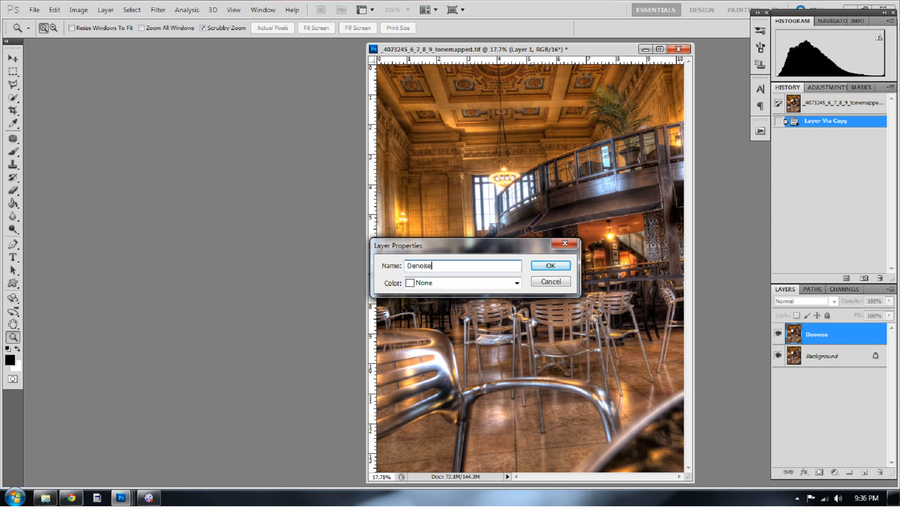
key("Return")
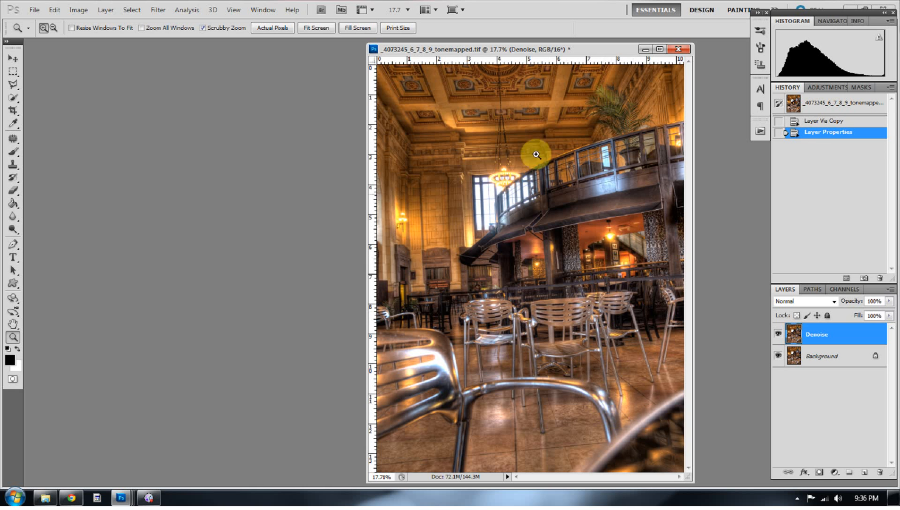
Open the Denoise layer in the Topaz DeNoise 5 filter and magnify the preview to 200% around the hanging lamp.
left_click_drag(462, 52, 285, 55)
left_click(158, 9)
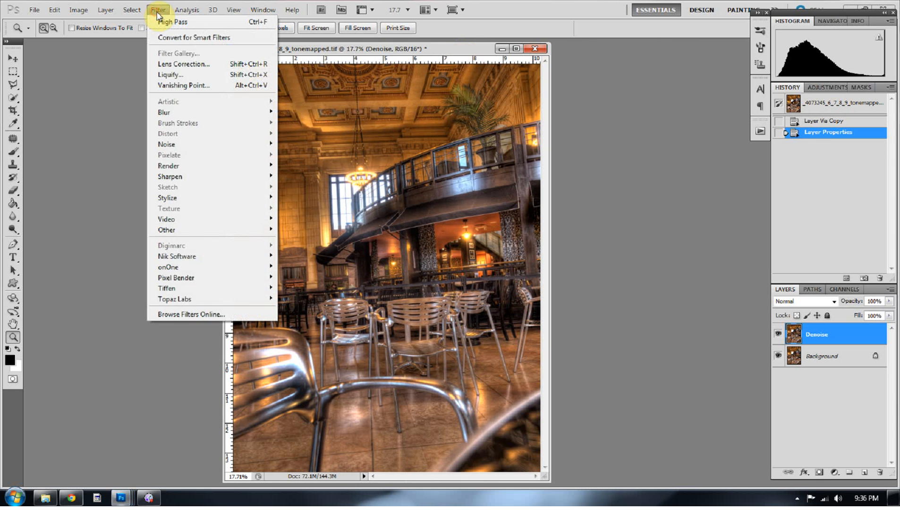
mouse_move(202, 296)
left_click(117, 353)
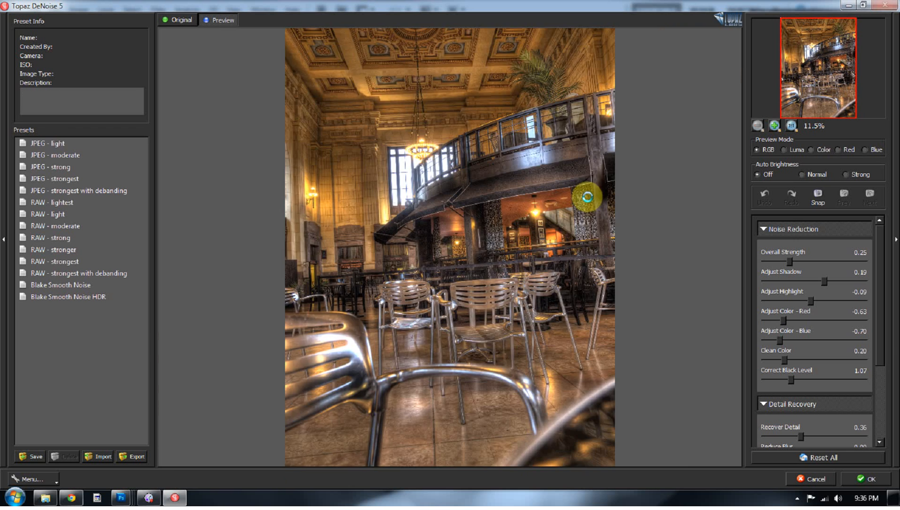
left_click(587, 197)
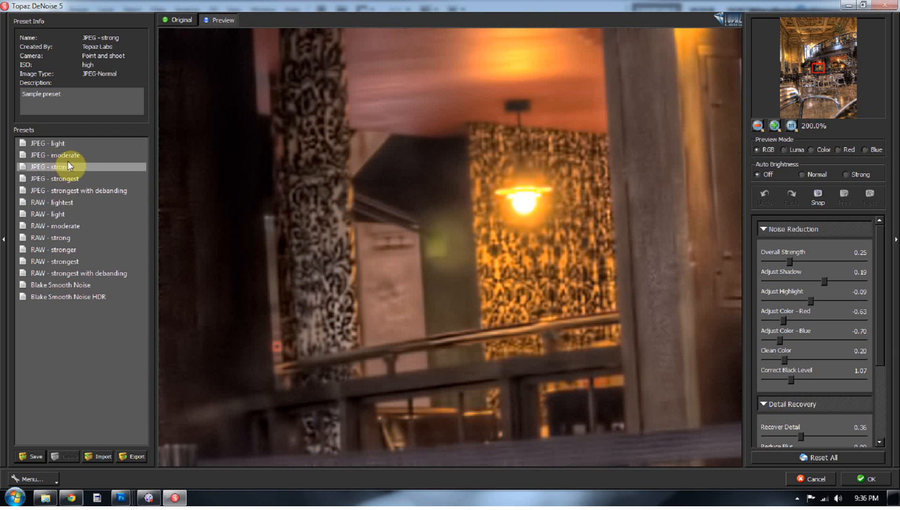
Compare the unfiltered original with the preset previews around the dark column, and apply the JPEG - strong preset.
left_click(176, 20)
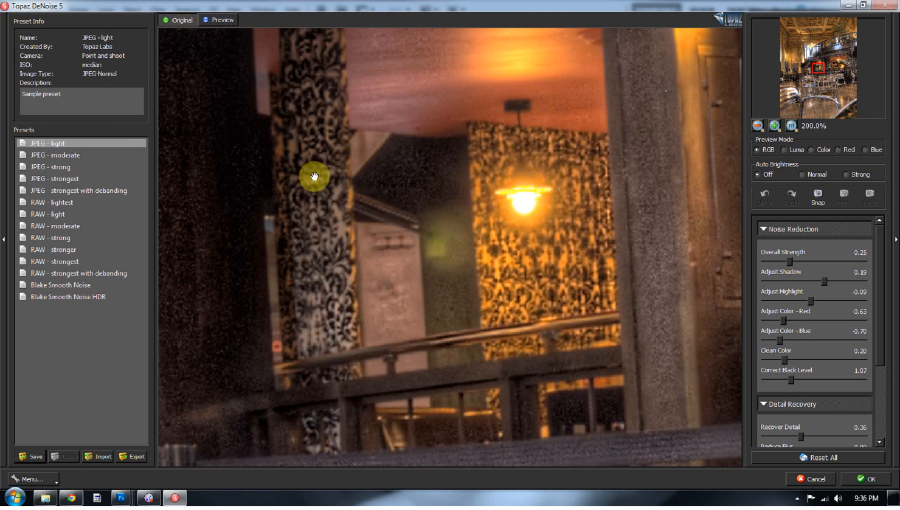
left_click_drag(404, 282, 544, 252)
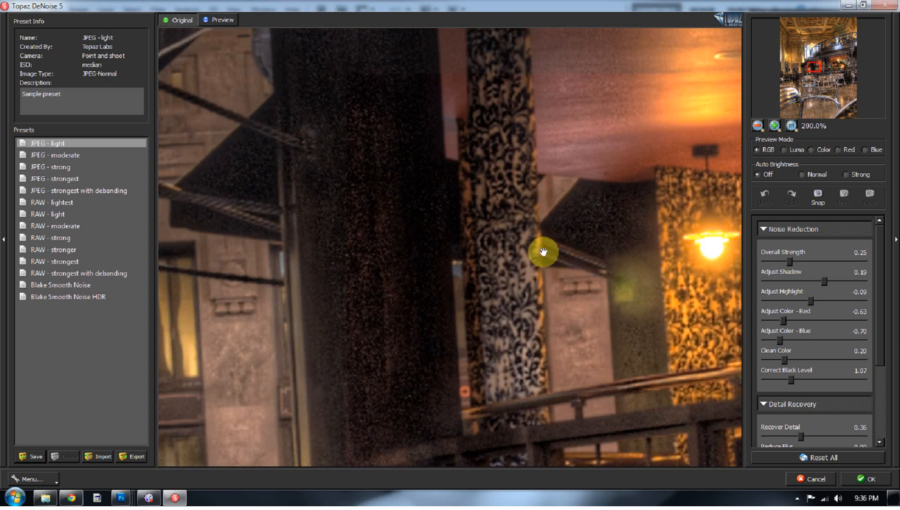
left_click(52, 190)
left_click(60, 178)
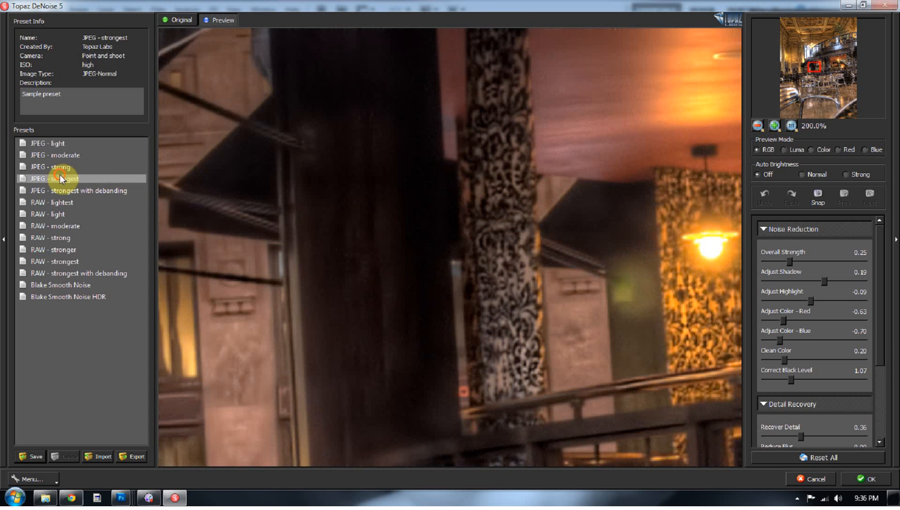
left_click(42, 166)
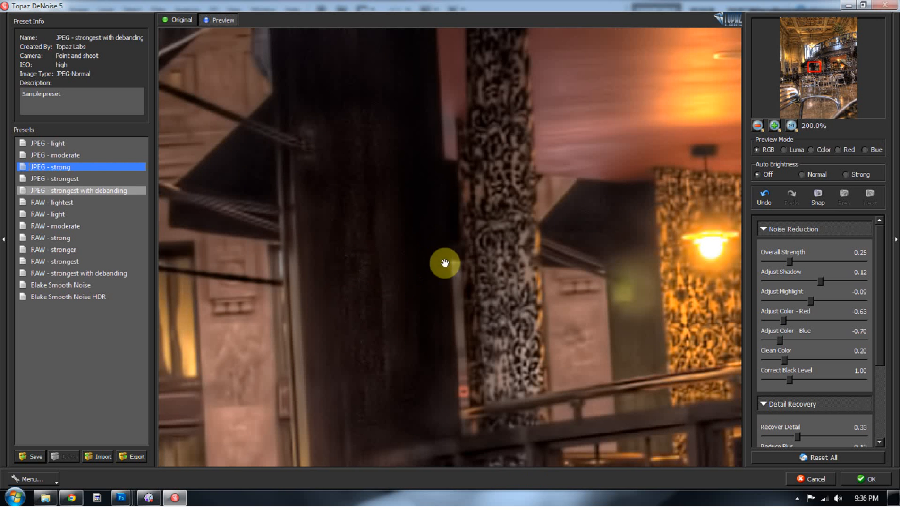
left_click_drag(414, 215, 332, 215)
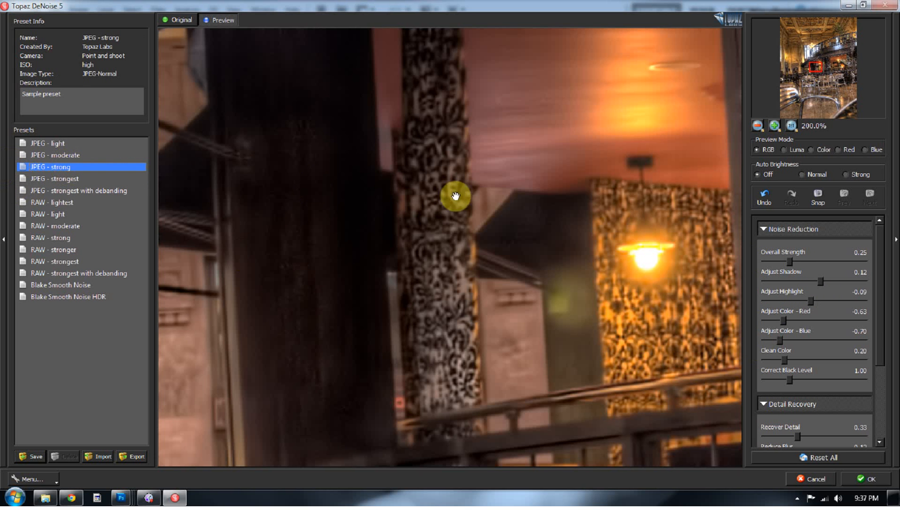
Set the noise reduction's Adjust Shadow to 0.19 and Adjust Highlight to -0.17, checking the dark column.
left_click(821, 282)
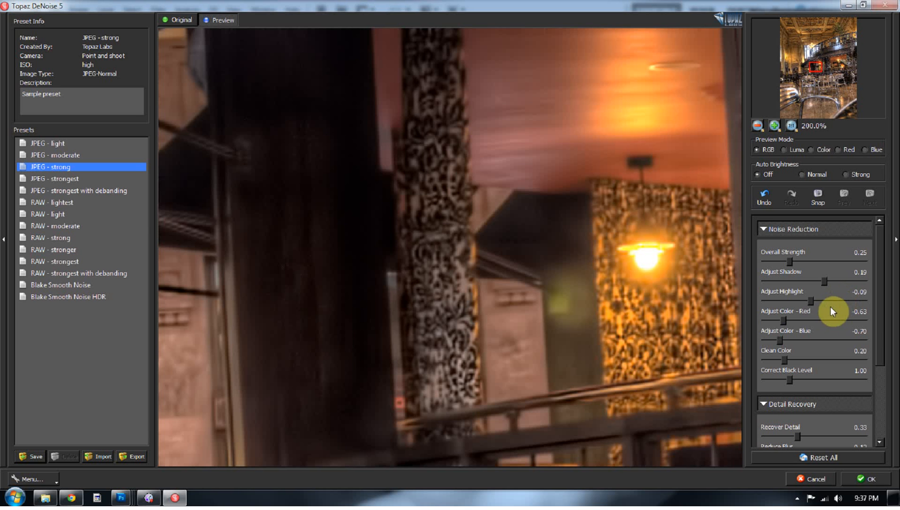
left_click_drag(812, 305, 810, 303)
left_click(299, 378)
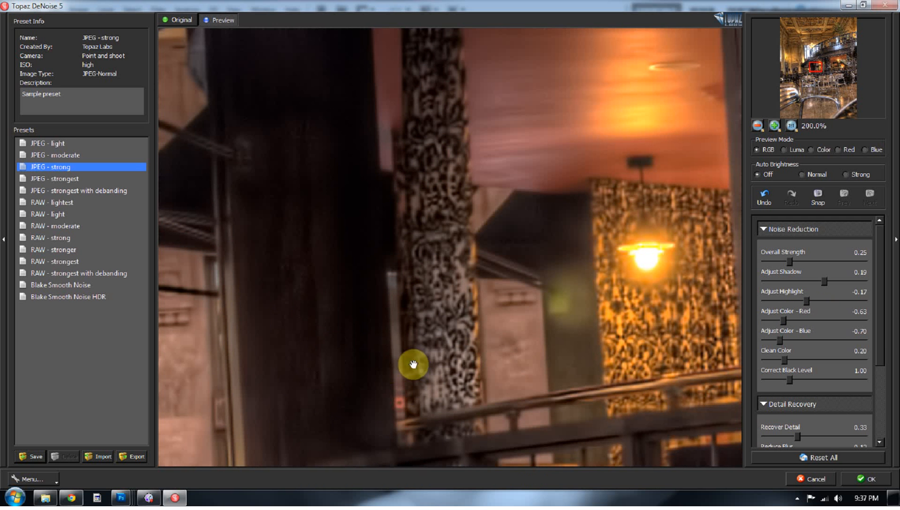
left_click(295, 345)
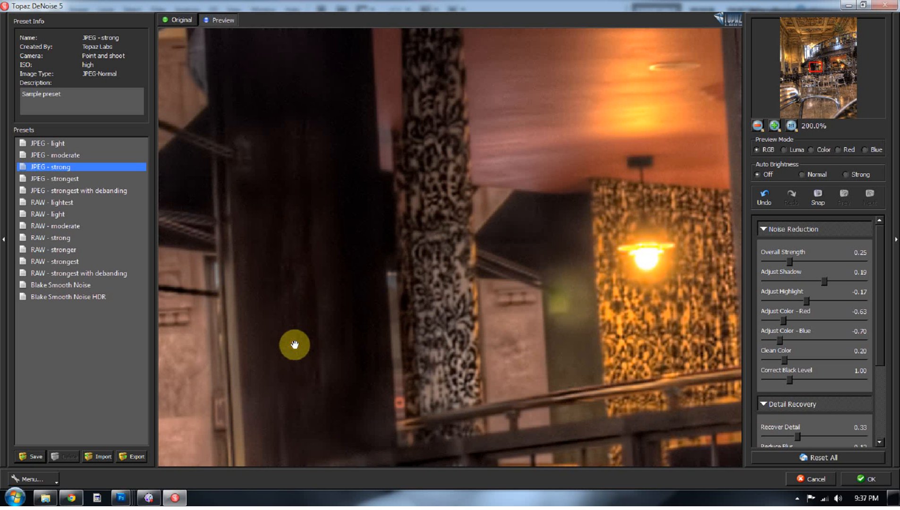
Set Reduce Blur to 0.00 in the detail recovery settings, comparing it with 0.99 on the Union Station sign.
left_click_drag(877, 313, 880, 387)
left_click_drag(779, 342, 748, 340)
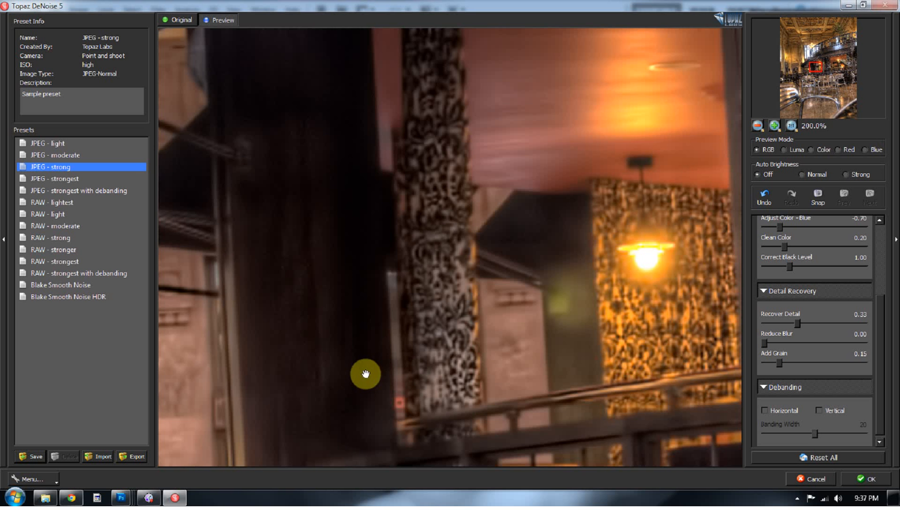
left_click_drag(321, 392, 719, 233)
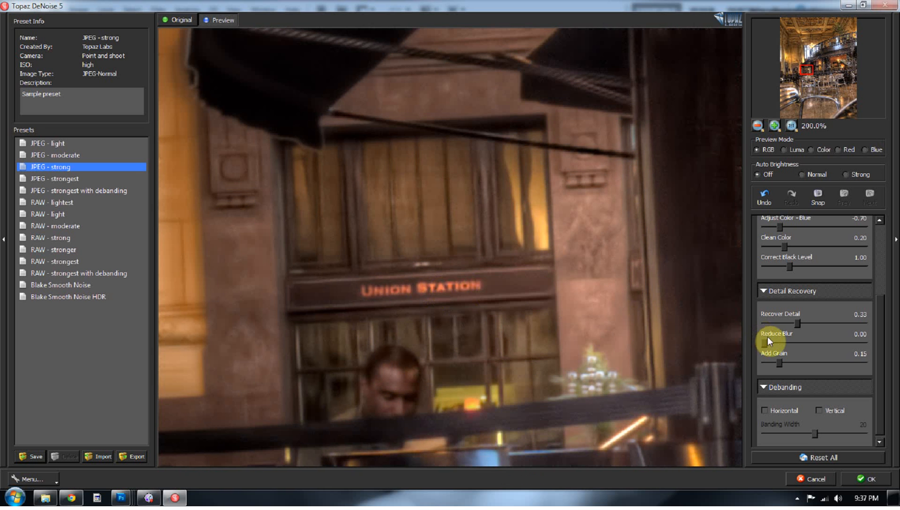
left_click(768, 343)
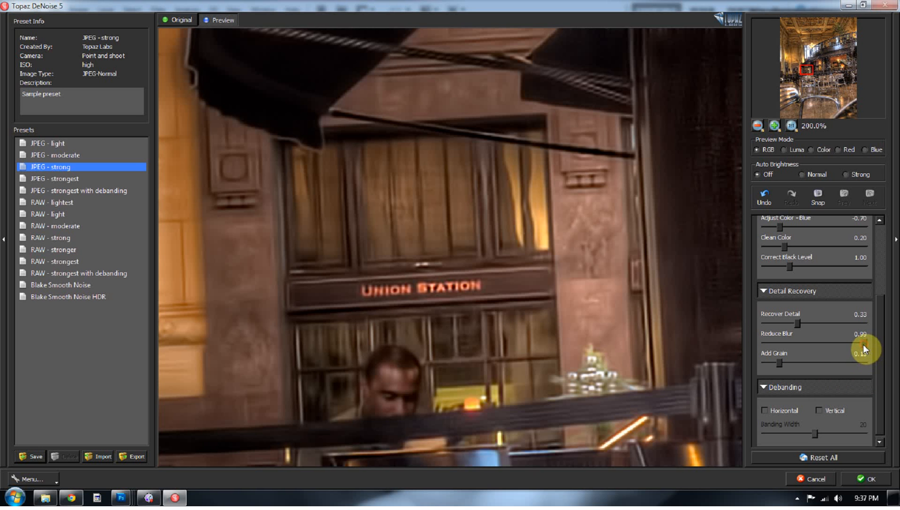
left_click_drag(764, 348, 753, 345)
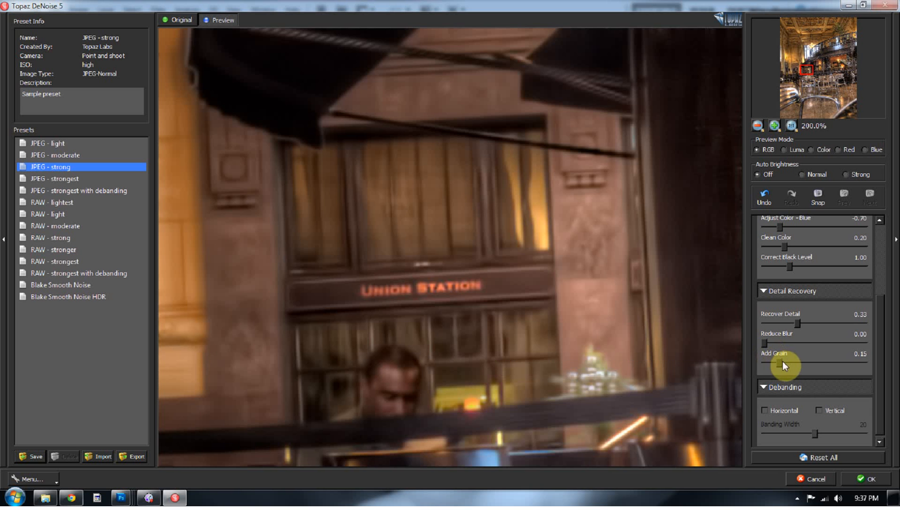
Set Add Grain to 0.18 and apply the noise reduction to the Denoise layer.
left_click_drag(780, 361, 781, 362)
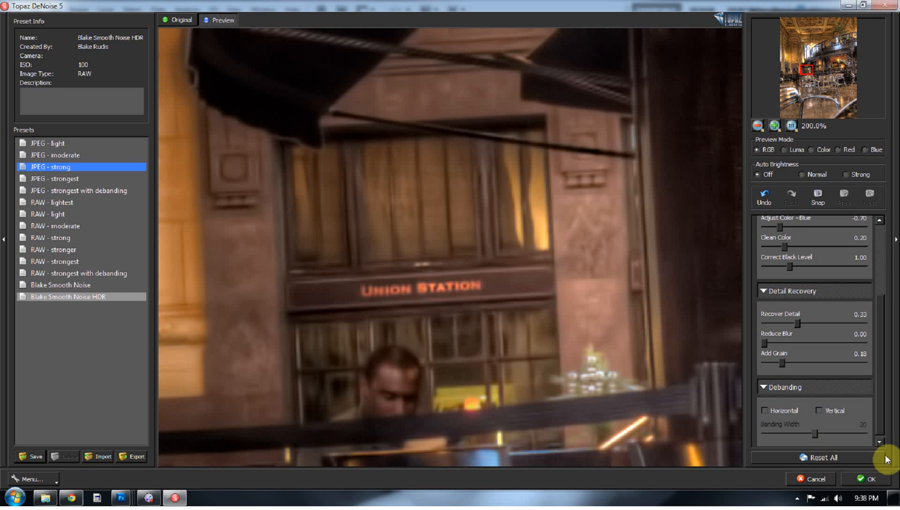
left_click(868, 480)
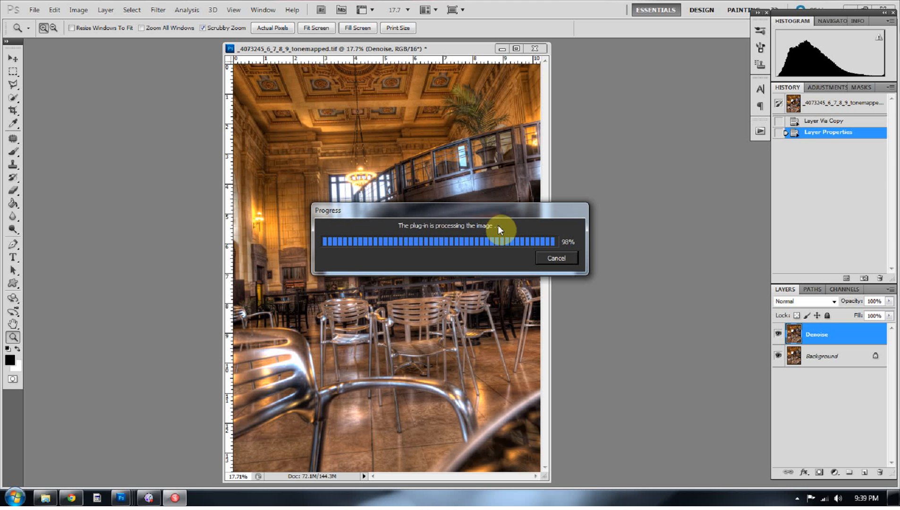
Compare the denoised awning with the layer below by varying the Denoise layer's opacity, ending at 100%.
left_click_drag(408, 192, 483, 226)
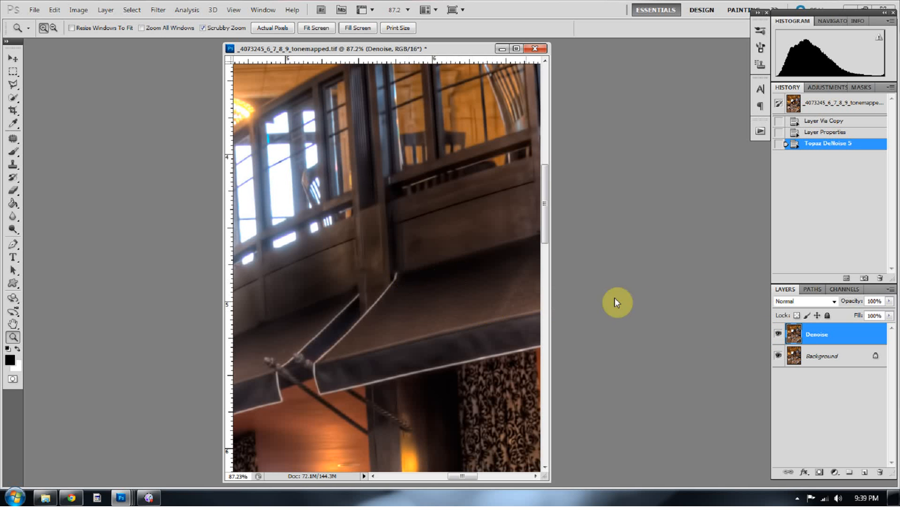
left_click(891, 301)
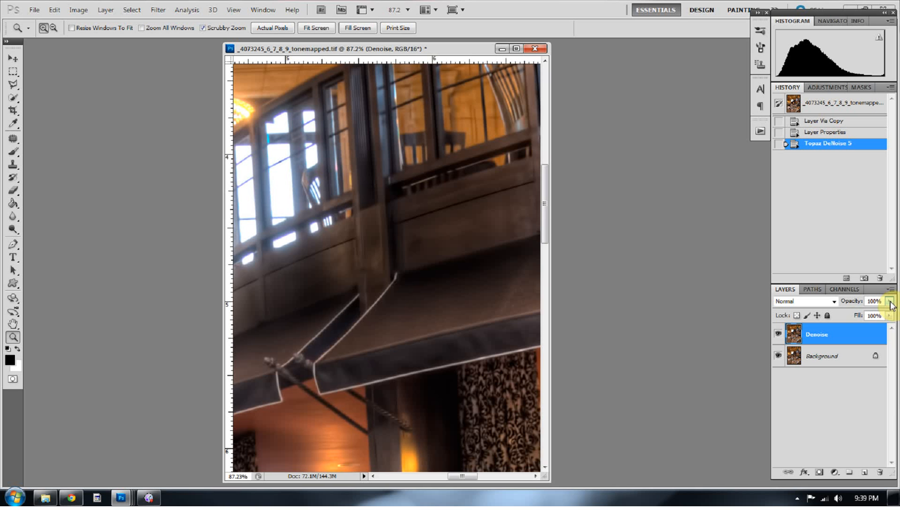
mouse_move(891, 305)
left_mouse_down()
mouse_move(871, 319)
mouse_move(892, 314)
left_mouse_up()
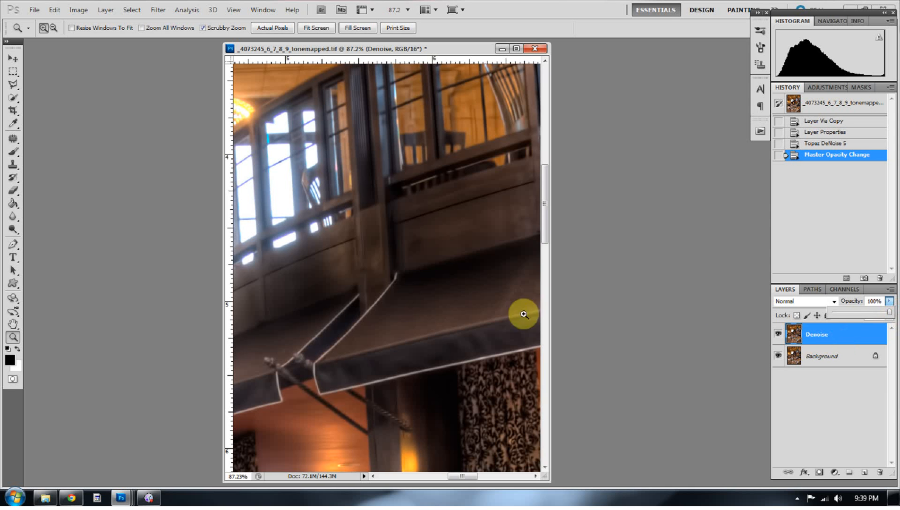
Examine the denoised balcony and awning surfaces up close for remaining noise.
right_click(447, 241)
left_click(458, 247)
left_click_drag(418, 184, 473, 217)
right_click(382, 204)
left_click(391, 209)
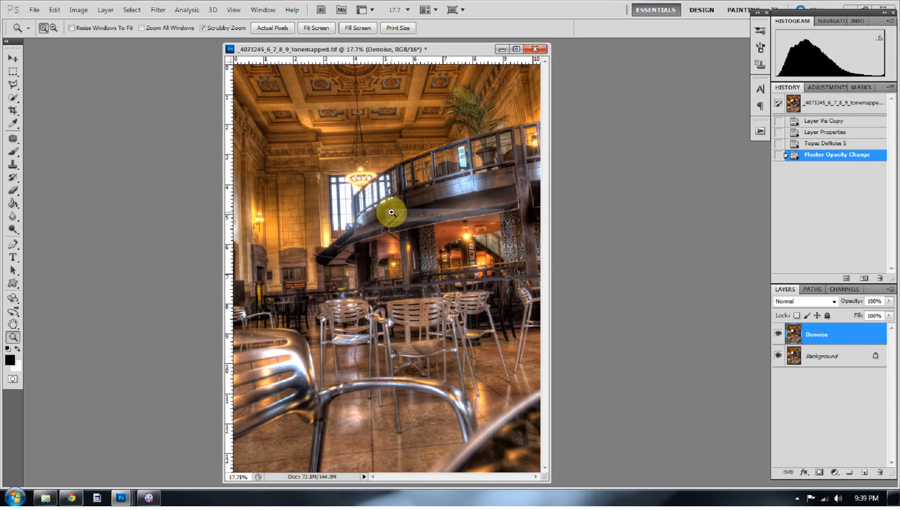
left_click_drag(498, 193, 557, 259)
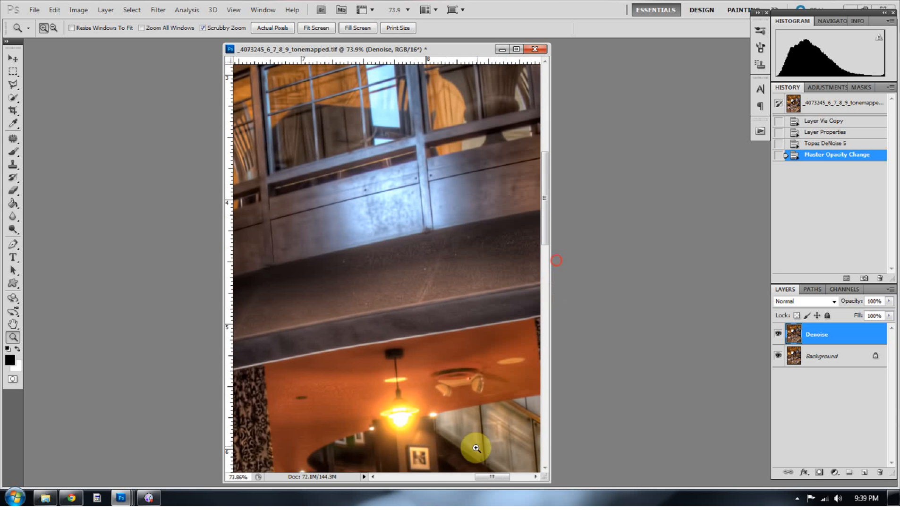
left_click_drag(483, 479, 493, 477)
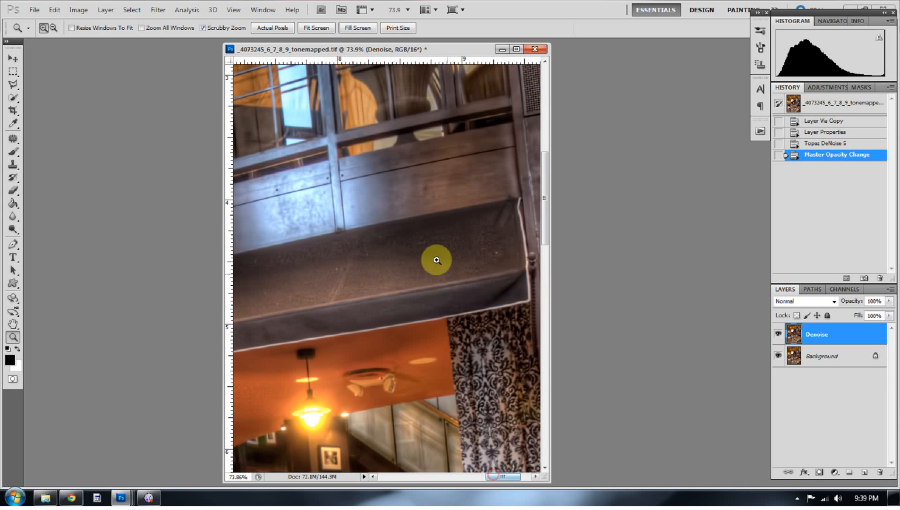
left_click_drag(454, 260, 473, 265)
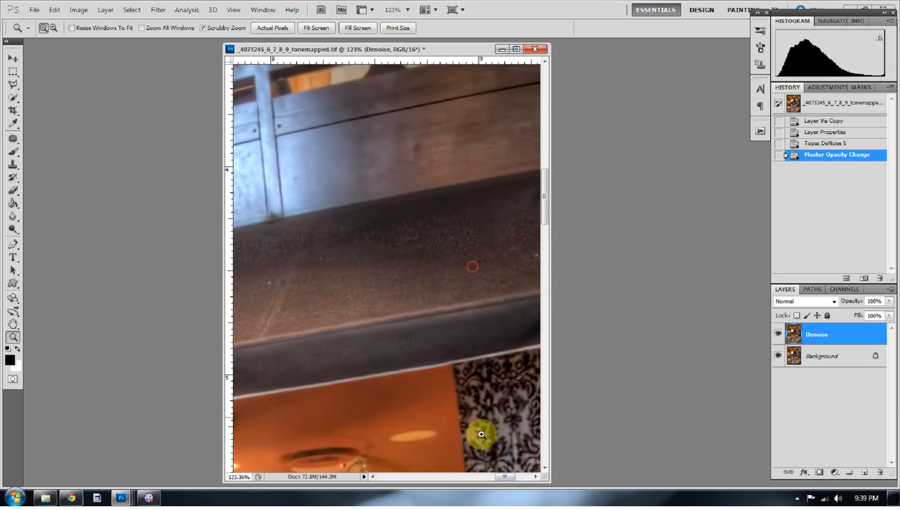
left_click_drag(503, 480, 507, 476)
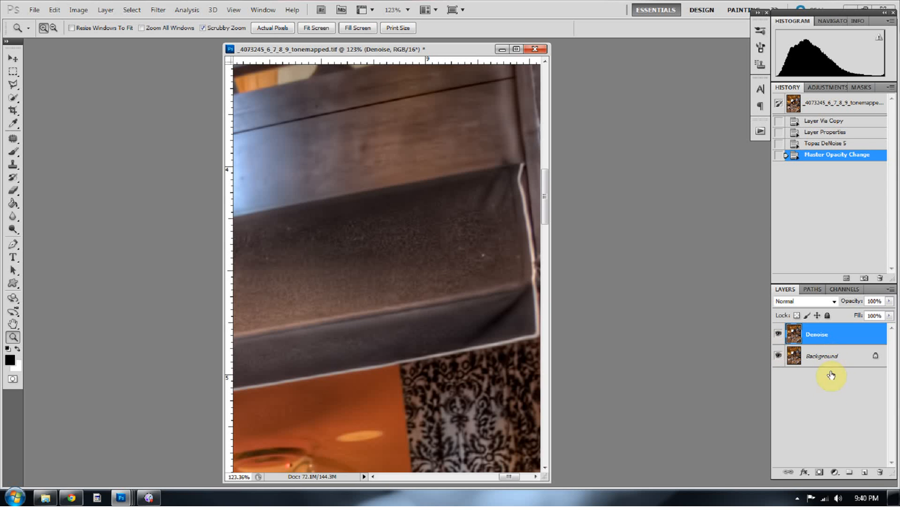
Add a new empty layer above the Denoise layer.
left_click(864, 473)
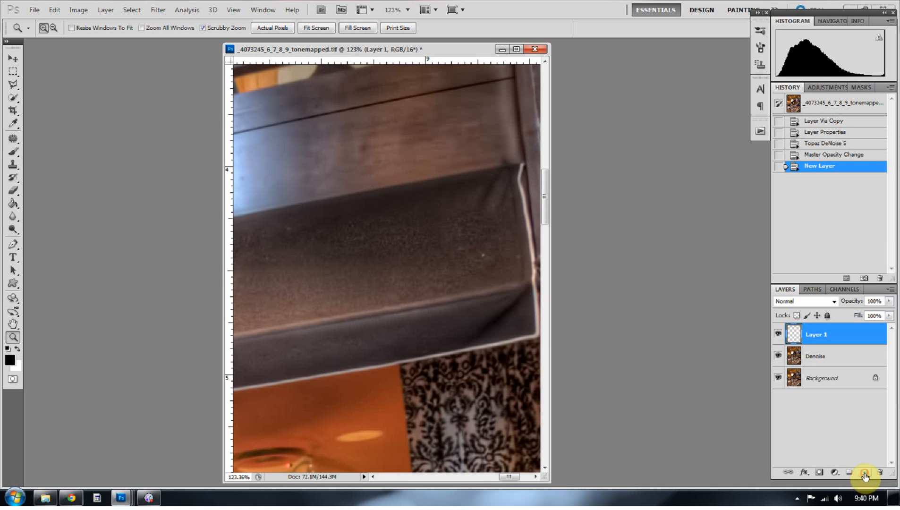
Smooth the remaining noise on the awning surfaces with the Blur tool at 40% strength, painting on the new layer above Denoise.
left_click(13, 217)
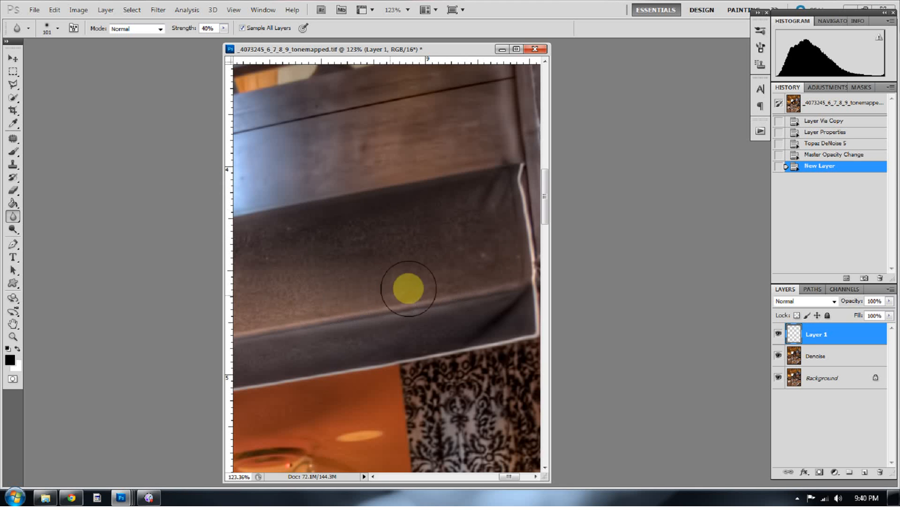
mouse_move(373, 222)
left_mouse_down()
mouse_move(316, 284)
mouse_move(270, 259)
mouse_move(371, 267)
left_mouse_up()
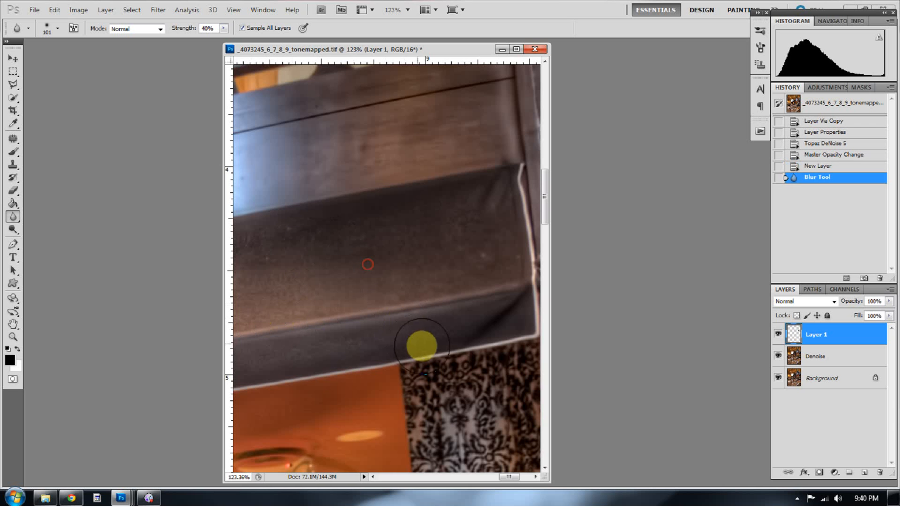
mouse_move(423, 338)
left_mouse_down()
mouse_move(340, 349)
mouse_move(355, 339)
mouse_move(325, 348)
left_mouse_up()
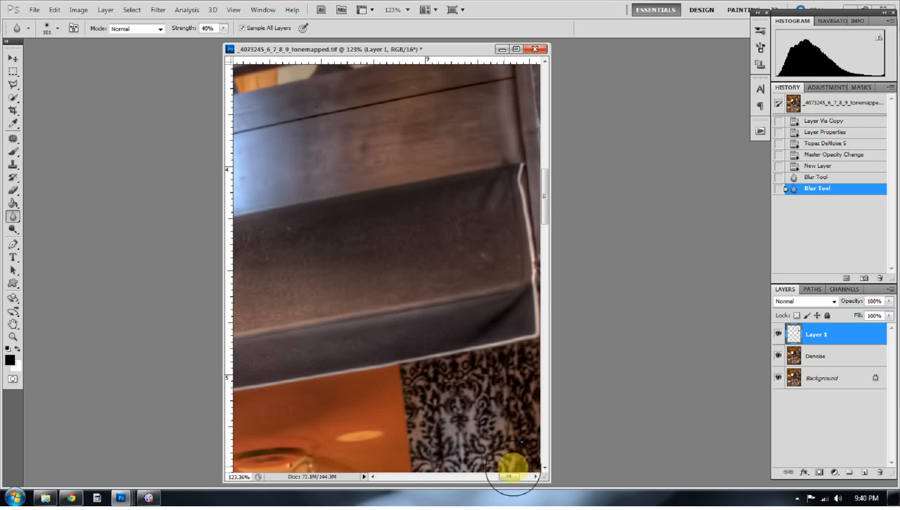
left_click_drag(509, 478, 494, 482)
mouse_move(472, 241)
left_mouse_down()
mouse_move(287, 271)
mouse_move(496, 246)
mouse_move(386, 301)
mouse_move(321, 320)
mouse_move(521, 295)
mouse_move(462, 260)
mouse_move(450, 315)
mouse_move(487, 278)
left_mouse_up()
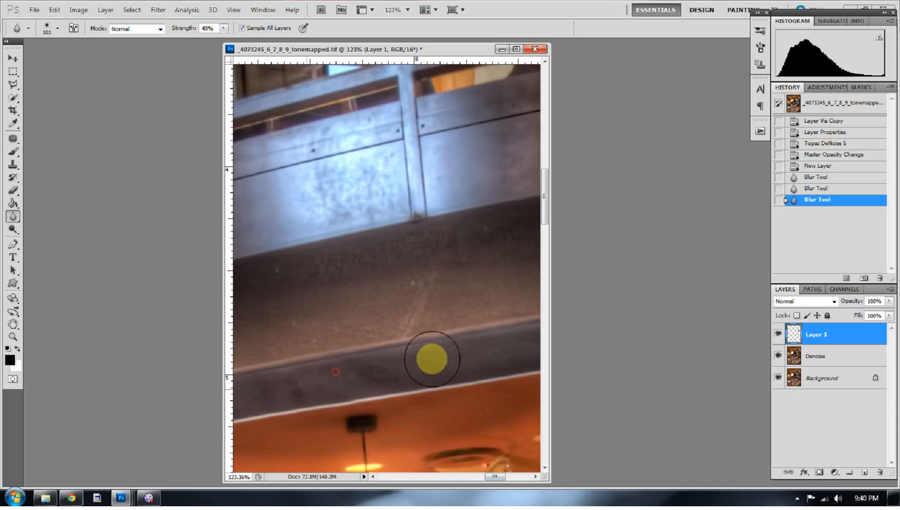
left_click(415, 362)
left_click(466, 356)
left_click(425, 365)
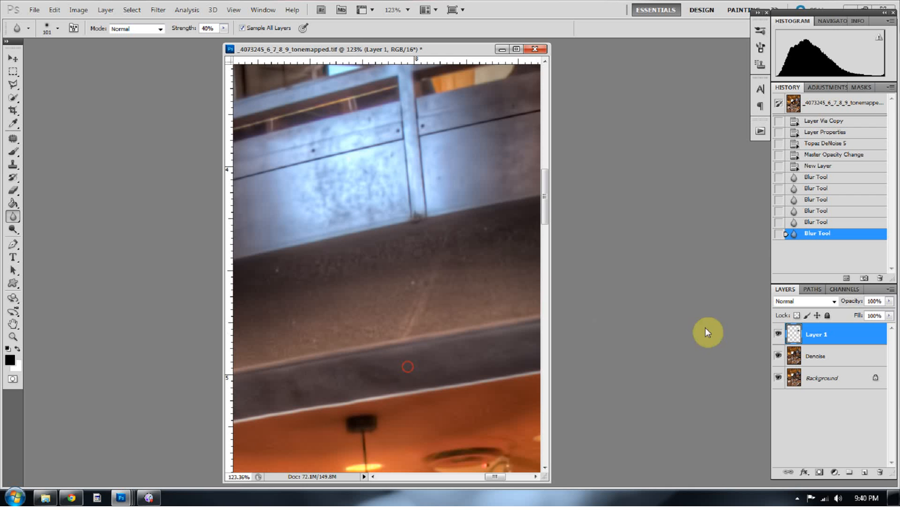
Inspect the blur strokes with the Denoise and Background layers hidden, restore both layers, and compare the awning with and without Layer 1.
left_click(777, 357)
left_click(777, 377)
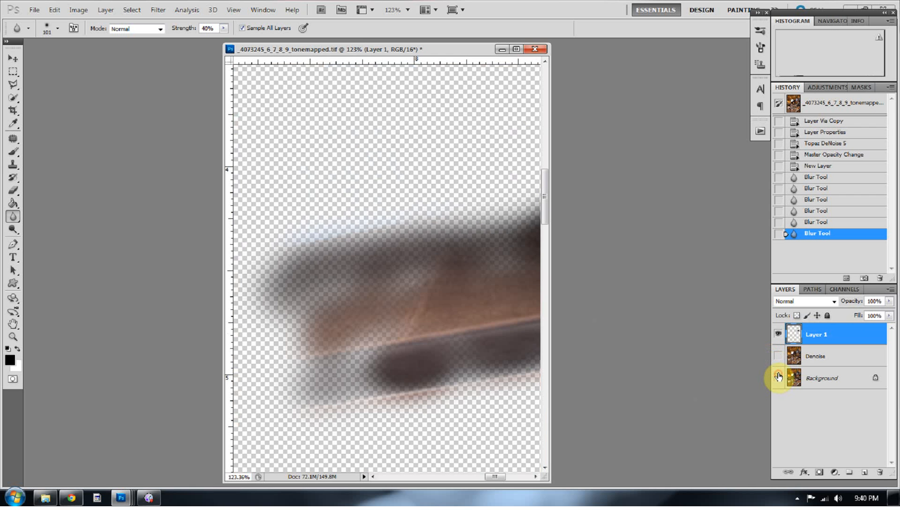
left_click_drag(488, 476, 501, 476)
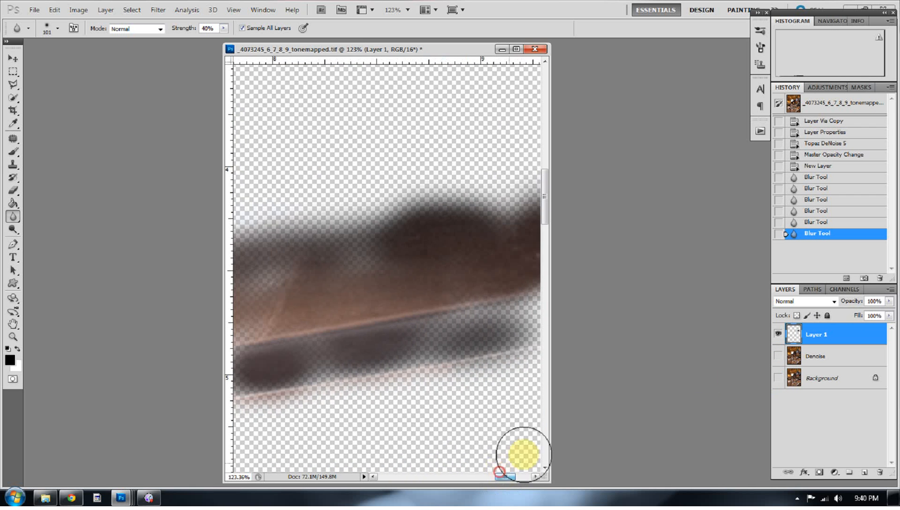
left_click(778, 356)
left_click(779, 377)
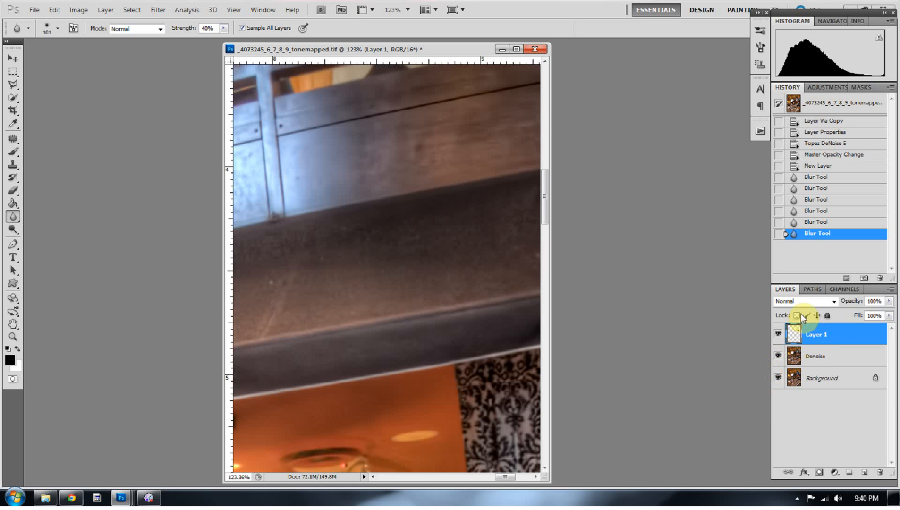
left_click(778, 335)
left_click(778, 335)
Stamp all visible layers into a new top layer and sharpen it with Unsharp Mask at 168%, radius 3.0 pixels, threshold 0.
key("ctrl+shift+alt+e")
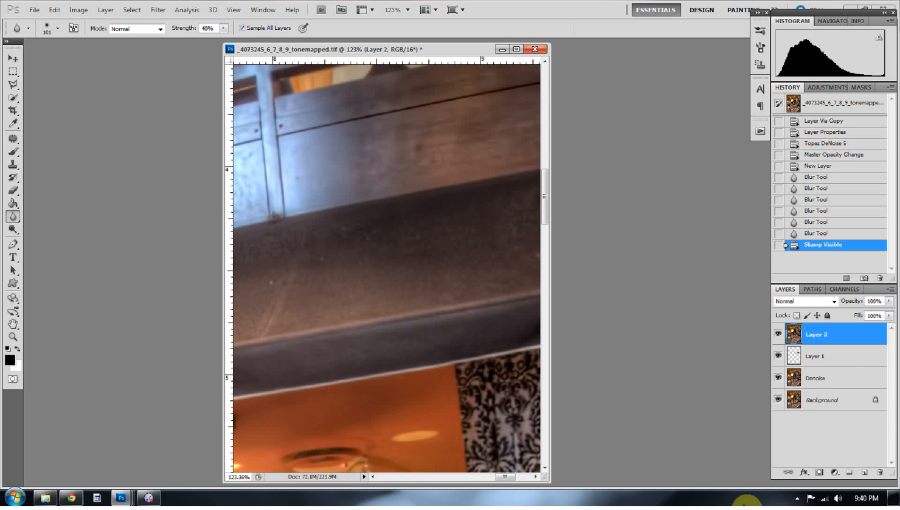
left_click(13, 336)
right_click(296, 247)
left_click(311, 258)
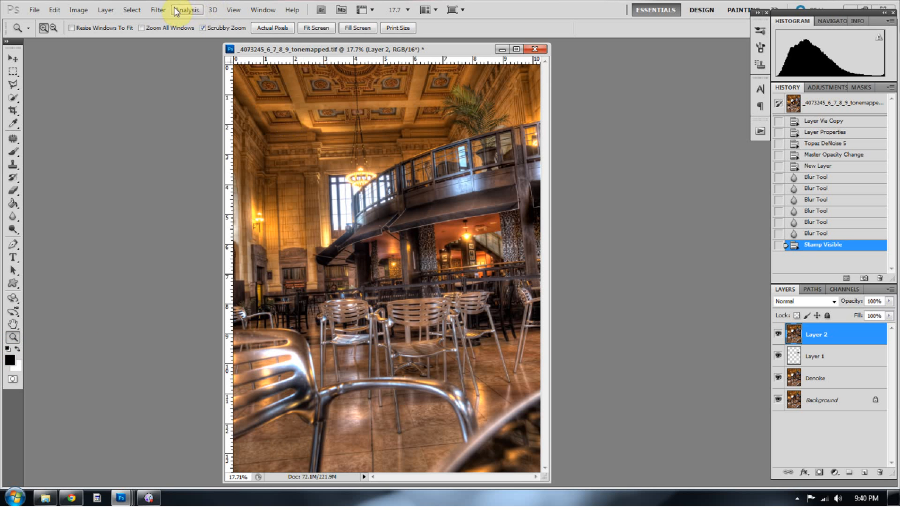
left_click(158, 9)
mouse_move(179, 176)
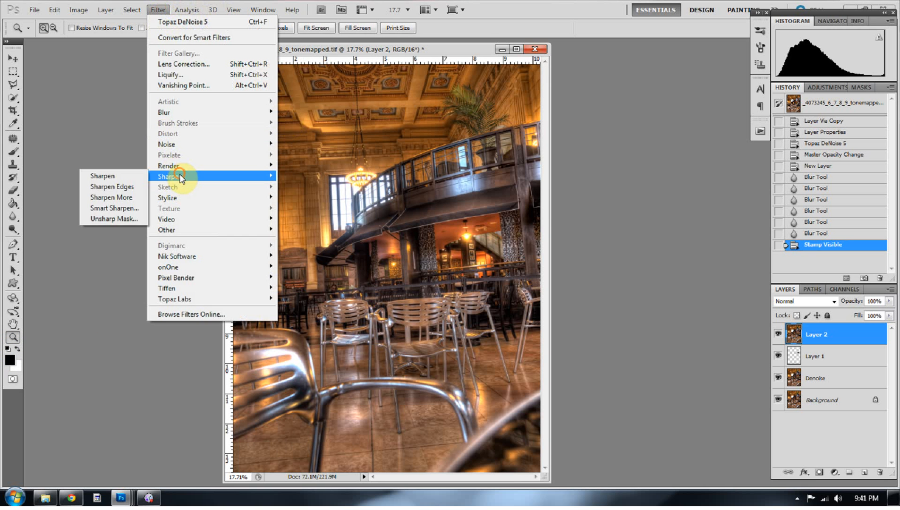
left_click(135, 215)
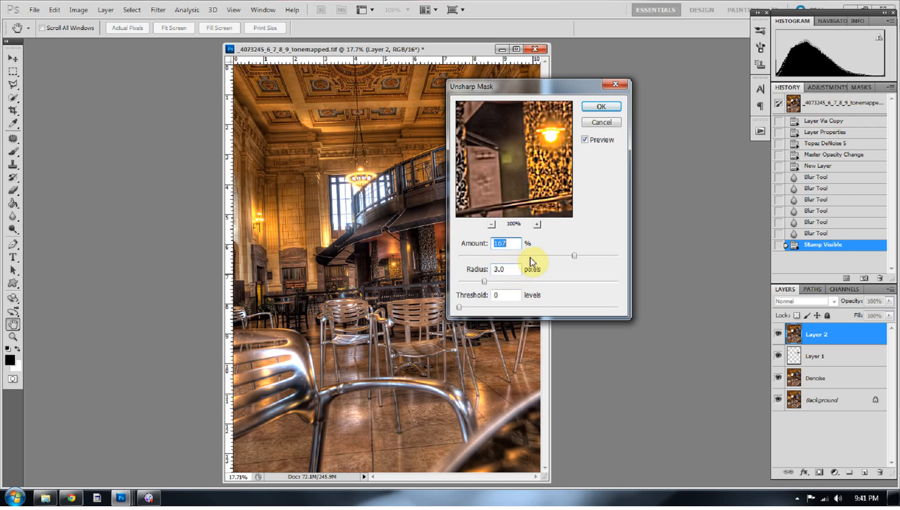
left_click(574, 256)
left_click_drag(577, 256, 576, 256)
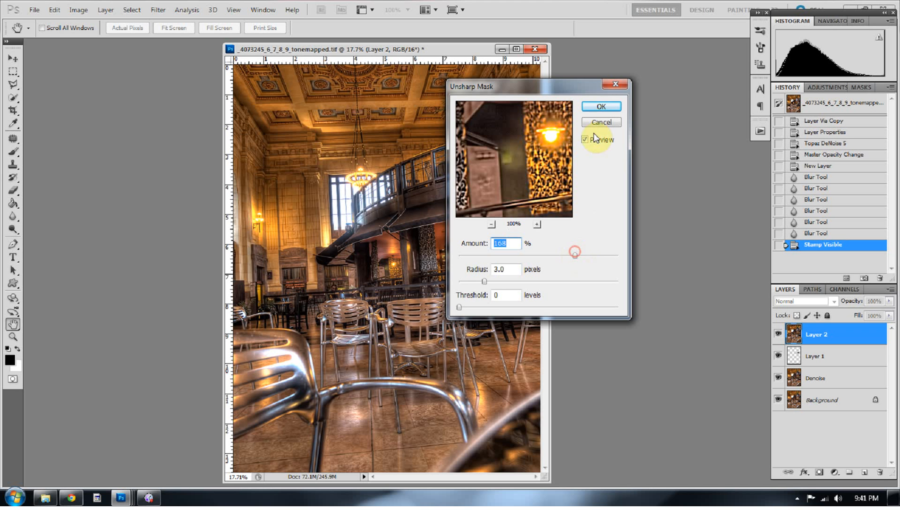
left_click(595, 108)
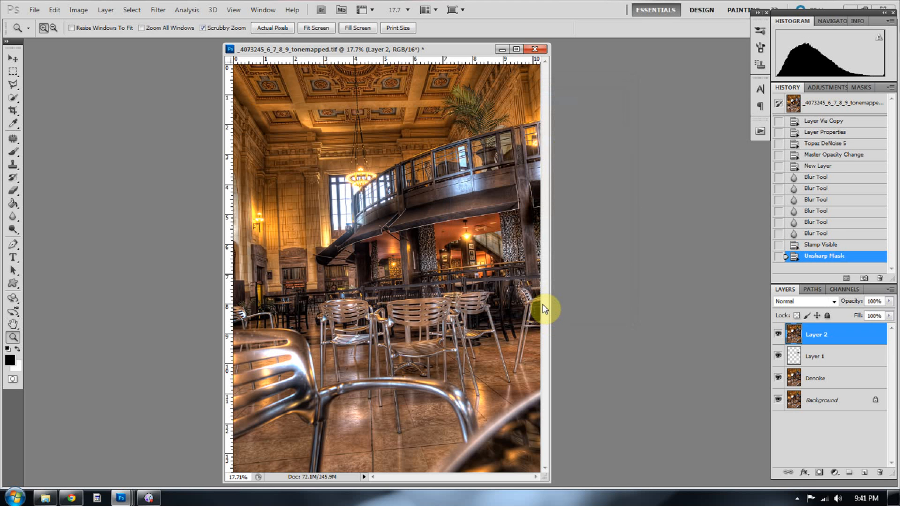
Apply the High Pass filter to the sharpened stamped layer and desaturate the result.
left_click_drag(402, 176, 479, 198)
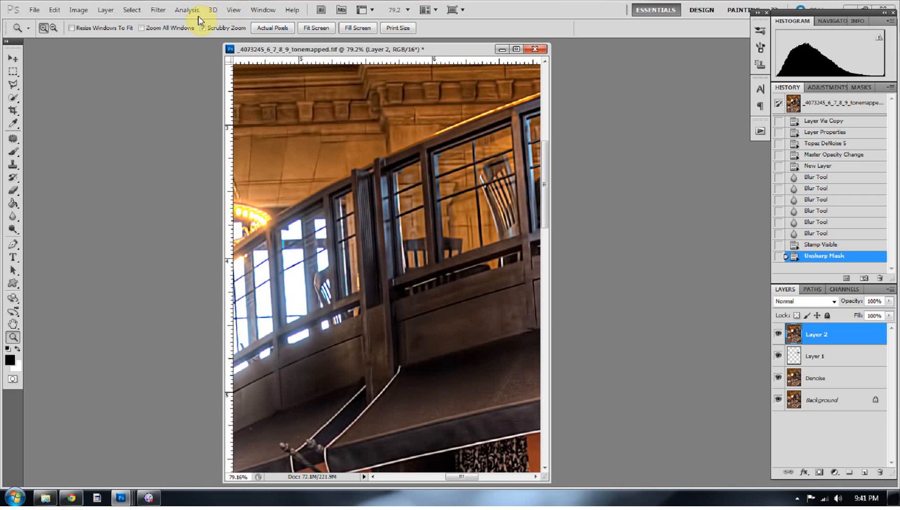
left_click(159, 10)
mouse_move(174, 232)
left_click(142, 239)
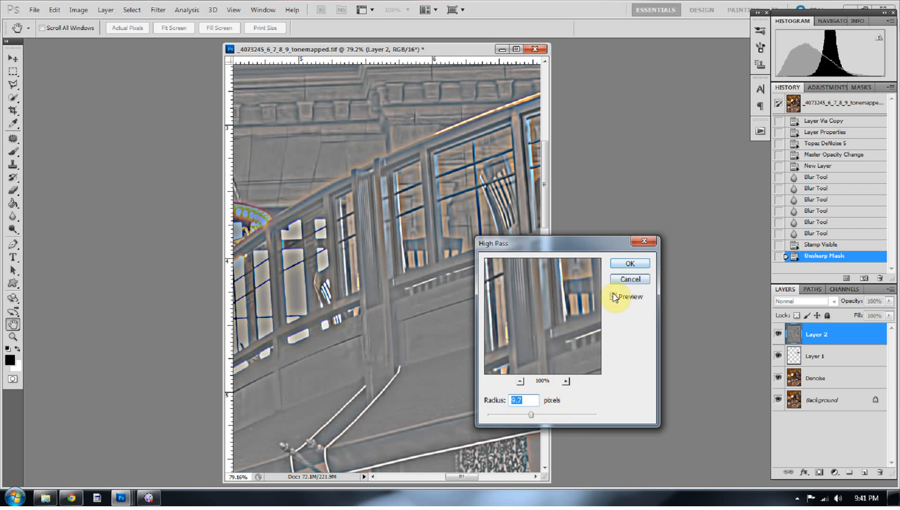
left_click_drag(531, 415, 532, 415)
left_click(630, 263)
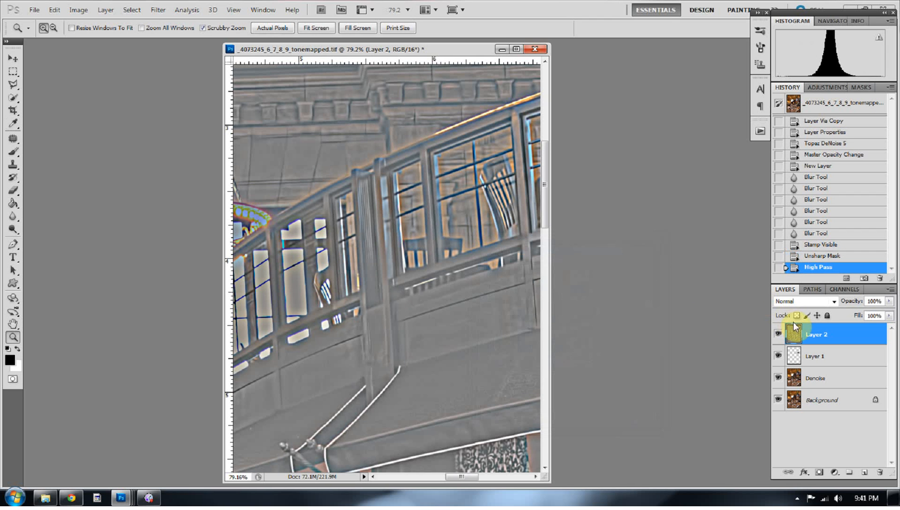
key("ctrl+shift+u")
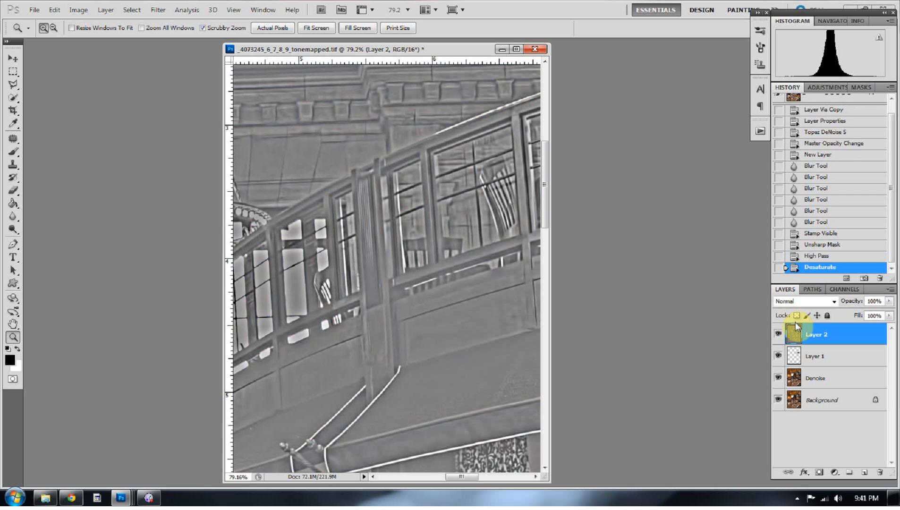
Blend the desaturated High Pass layer as Soft Light and reduce its opacity to 55%.
left_click(818, 304)
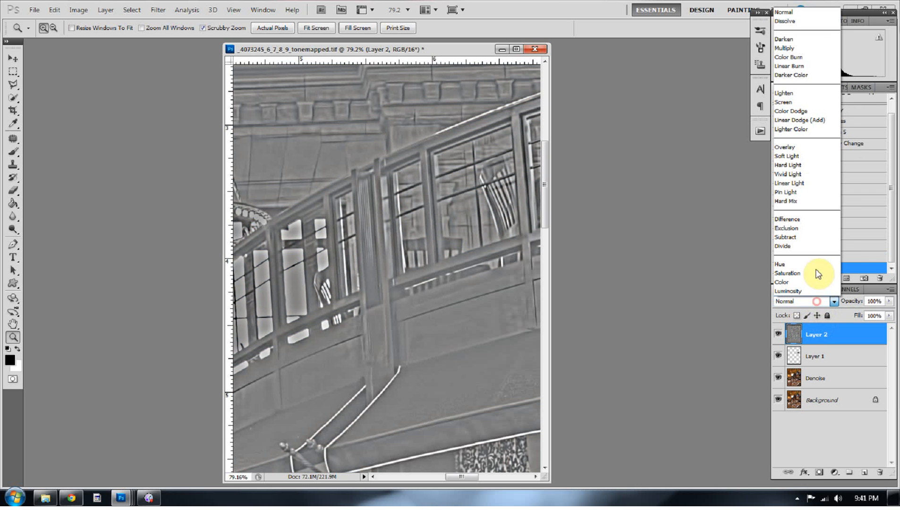
left_click(801, 158)
right_click(398, 257)
left_click(400, 263)
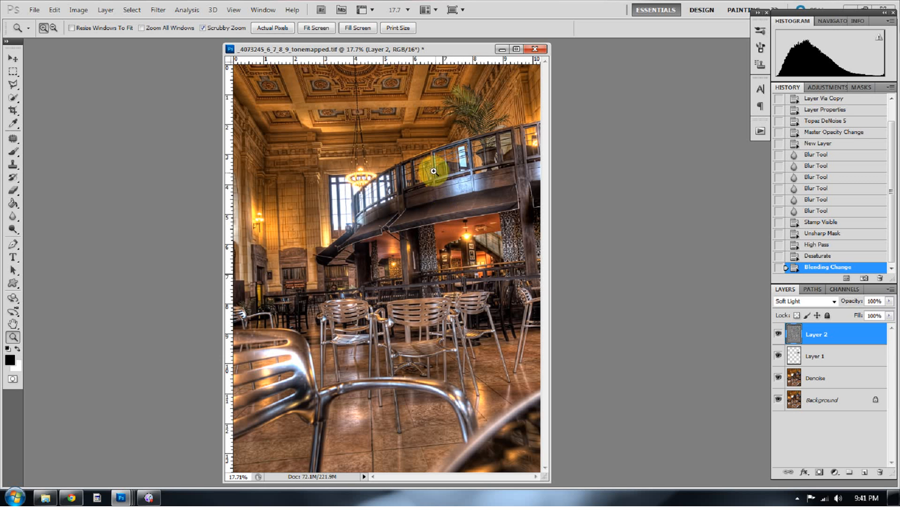
left_click_drag(423, 161, 489, 205)
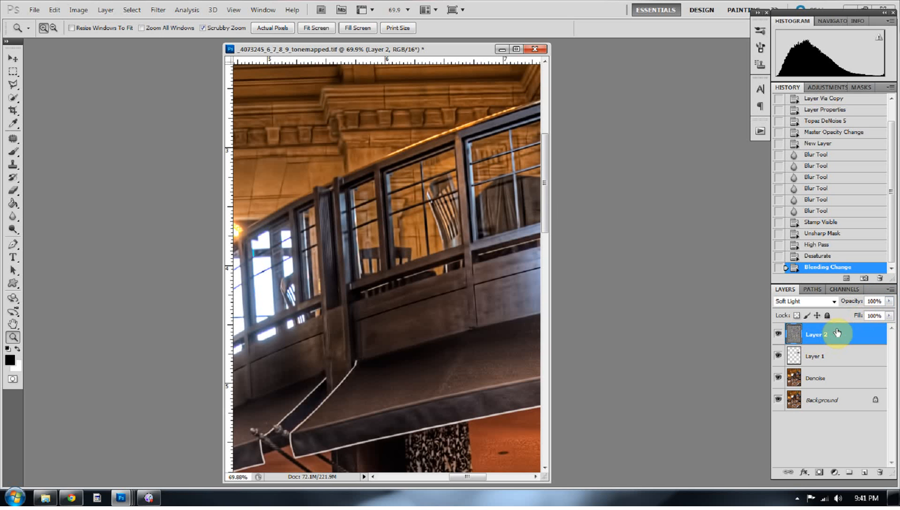
left_click(889, 301)
left_click_drag(881, 315, 864, 312)
right_click(496, 222)
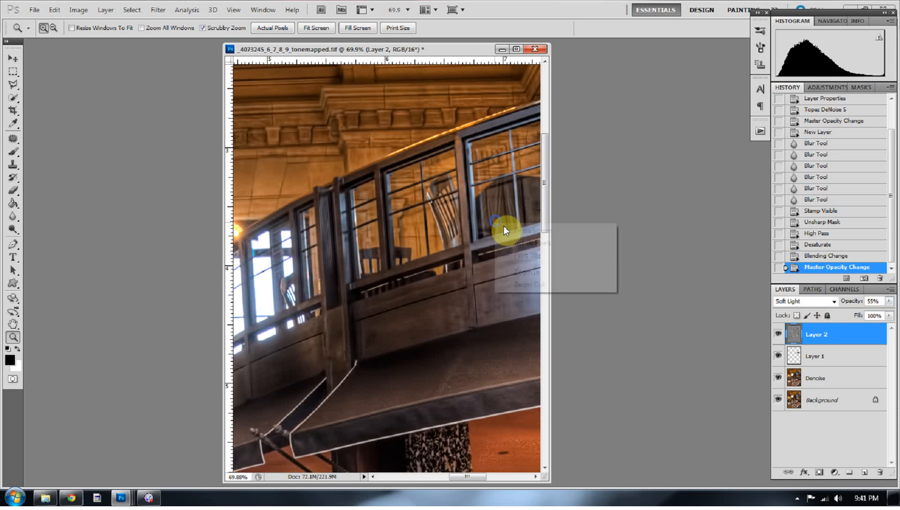
left_click(504, 230)
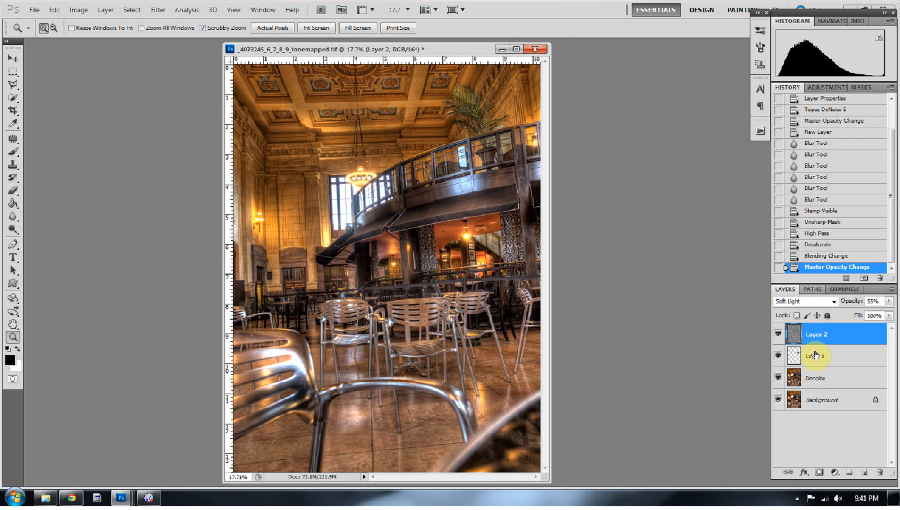
Compare the balcony and awning with the Denoise, blur and sharpening layers hidden and shown, both up close and in the full image.
left_click_drag(778, 379, 778, 334)
left_click_drag(428, 195, 529, 251)
left_click_drag(780, 335, 777, 378)
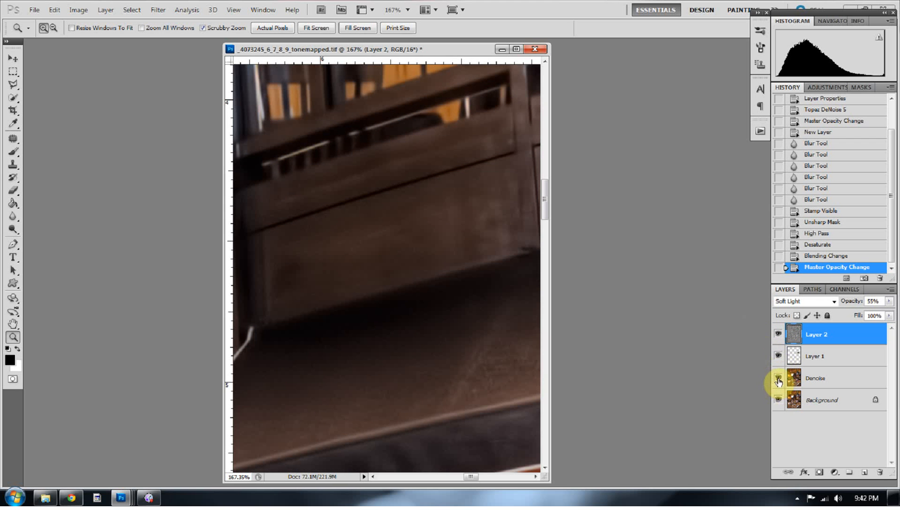
mouse_move(779, 381)
left_mouse_down()
mouse_move(774, 337)
mouse_move(780, 378)
left_mouse_up()
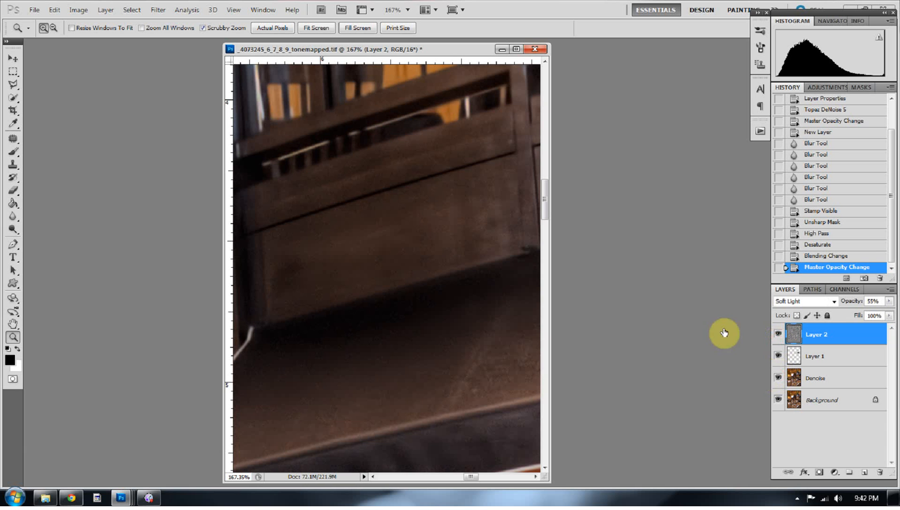
left_click_drag(775, 336, 777, 376)
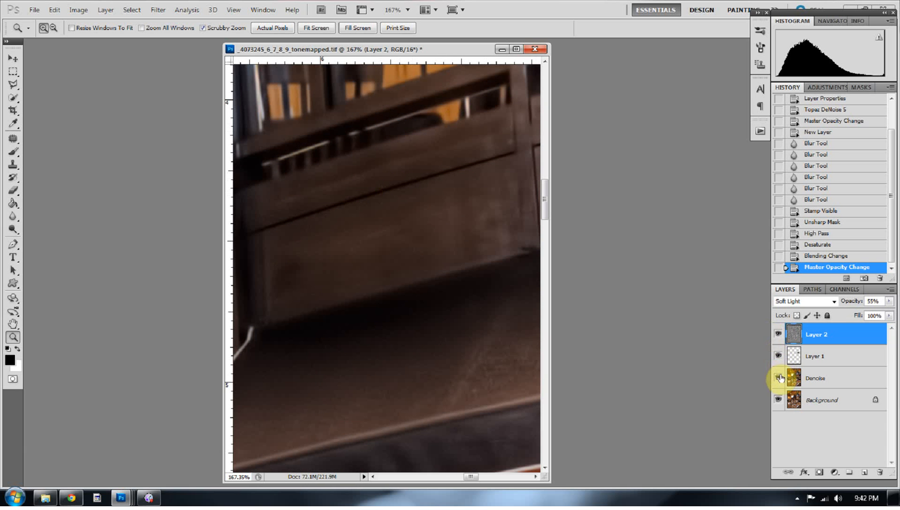
left_click_drag(778, 338, 780, 376)
key("ctrl+0")
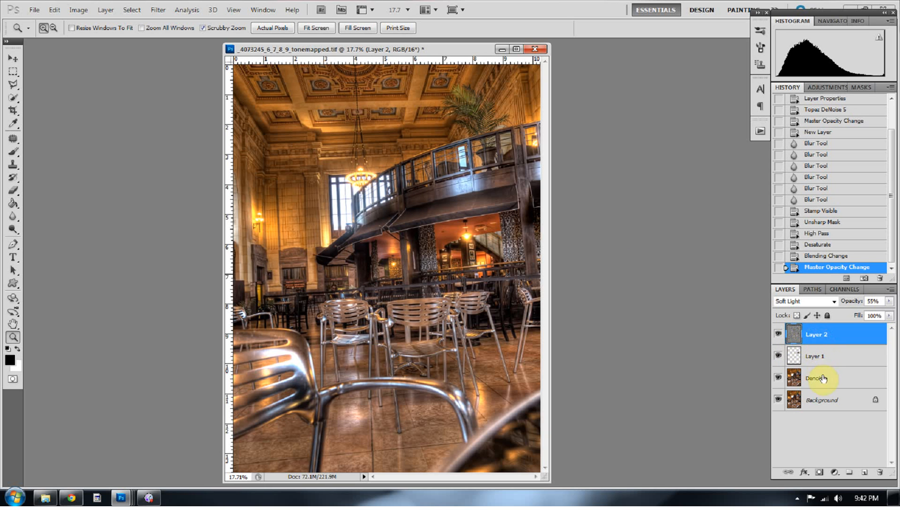
left_click_drag(452, 186, 814, 357)
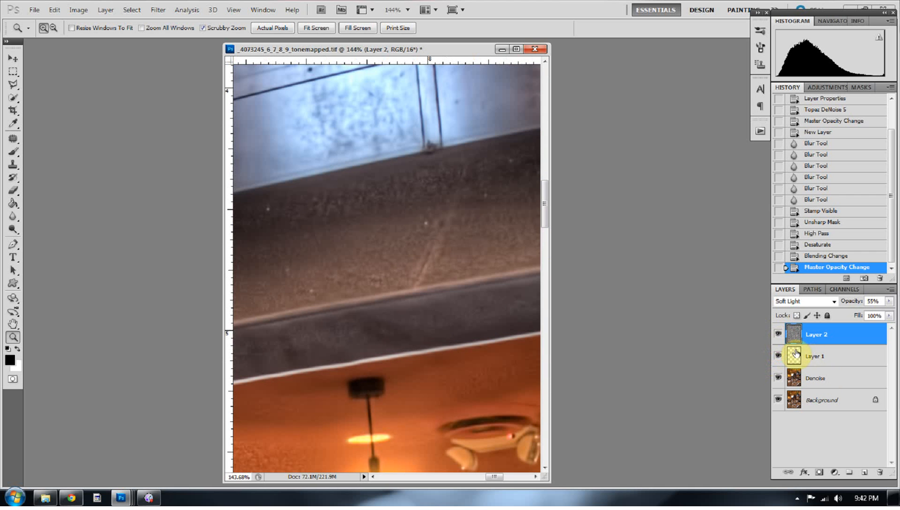
right_click(440, 239)
left_click(438, 246)
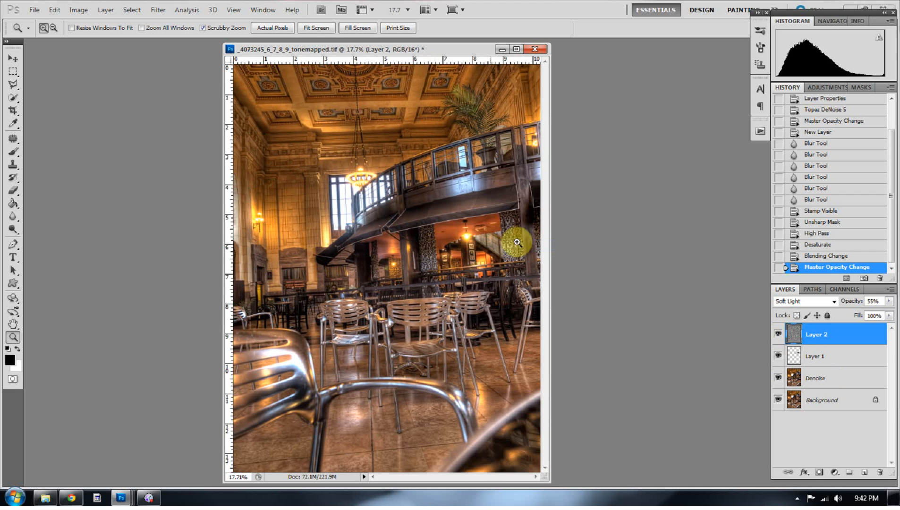
Delete Layer 2, Layer 1 and the Denoise layer, leaving only the Background.
key("Delete")
key("Delete")
key("Delete")
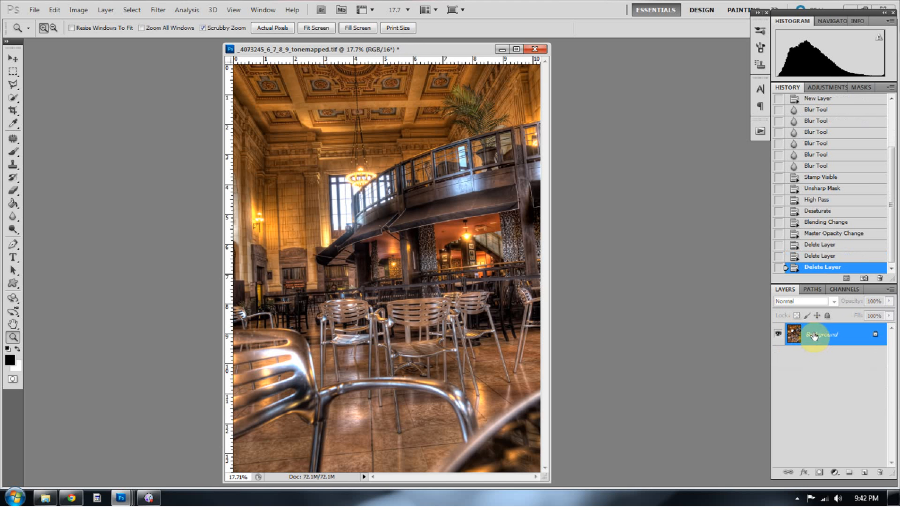
Run the Denoise Smooth High Pass/USM action from the Topaz DeNoise and Sharpen Actions set on the Background.
left_click(760, 131)
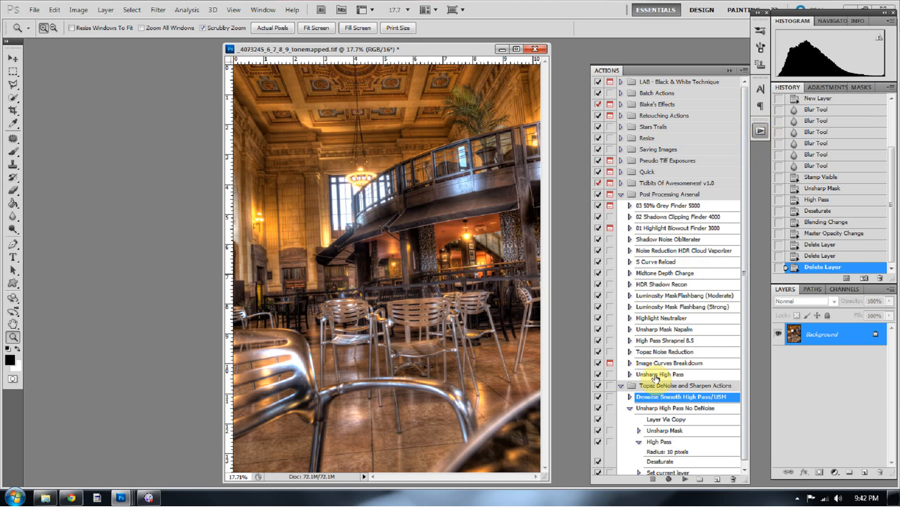
left_click(620, 195)
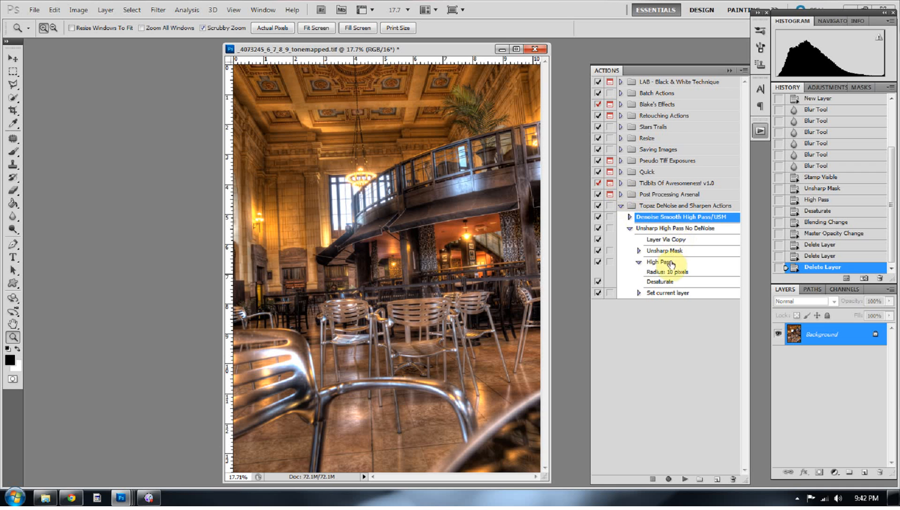
left_click(629, 231)
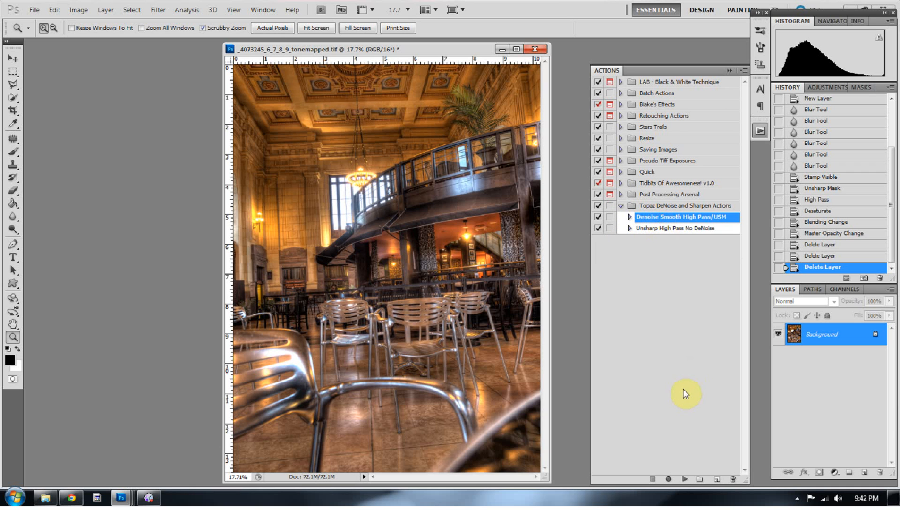
left_click(684, 480)
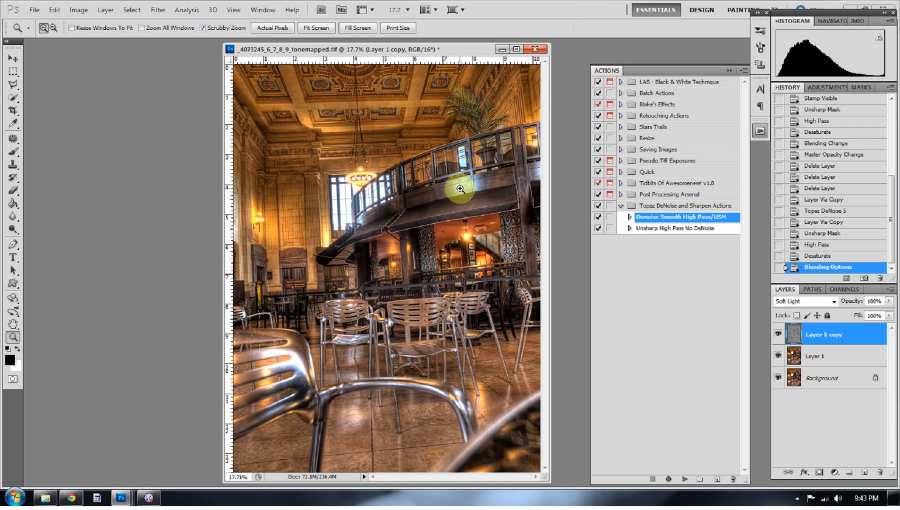
left_click_drag(462, 181, 522, 199)
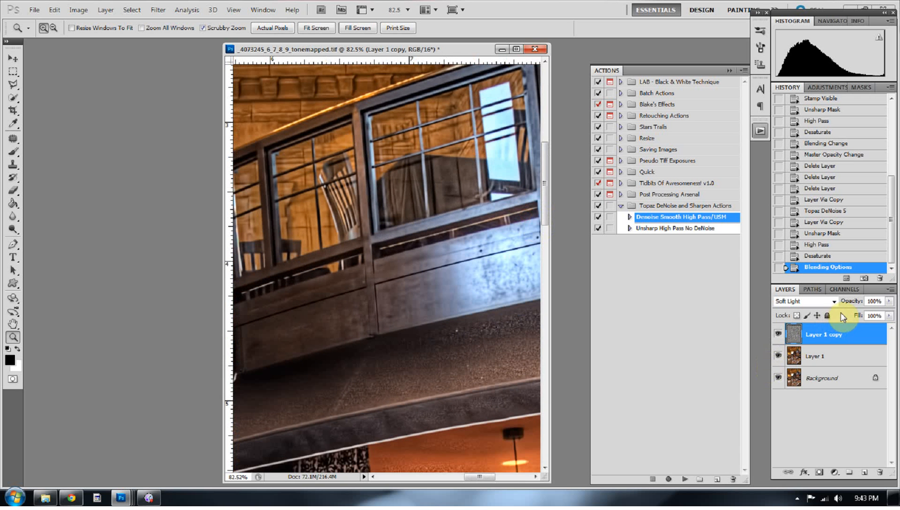
Reduce the opacity of the Soft Light High Pass layer, Layer 1 copy, to 51%.
left_click(890, 301)
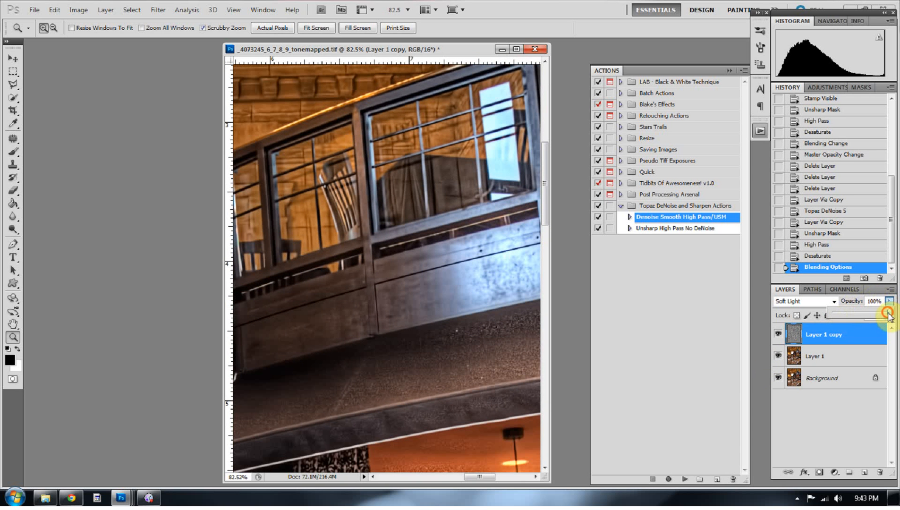
left_click_drag(864, 315, 862, 315)
right_click(456, 316)
left_click(457, 314)
Add a new layer above the High Pass layer and smooth the grain on the dark awning below the balcony with the Blur tool.
left_click_drag(503, 207, 593, 247)
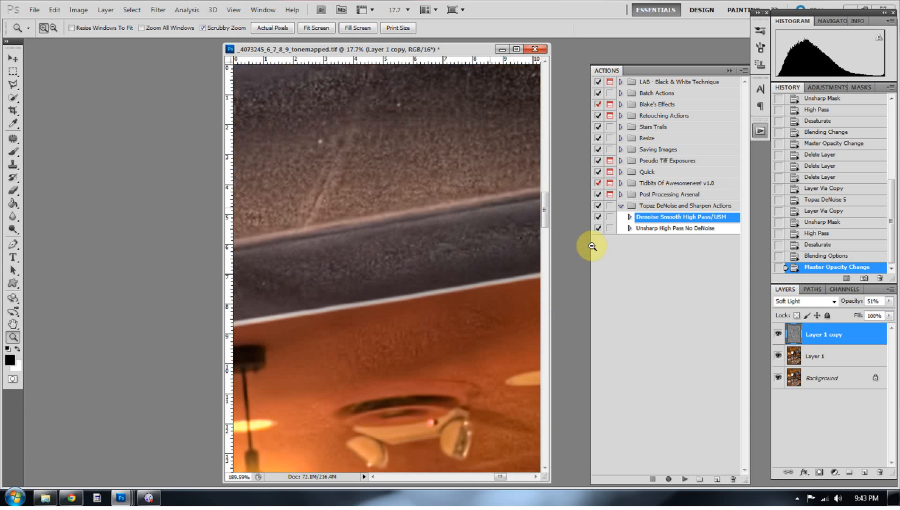
scroll(478, 263, "up", 1)
scroll(444, 300, "up", 3)
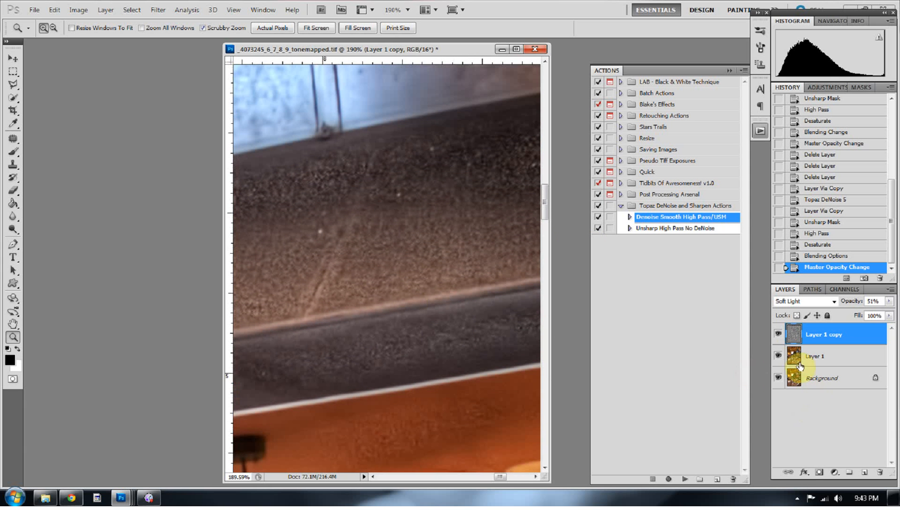
left_click(865, 473)
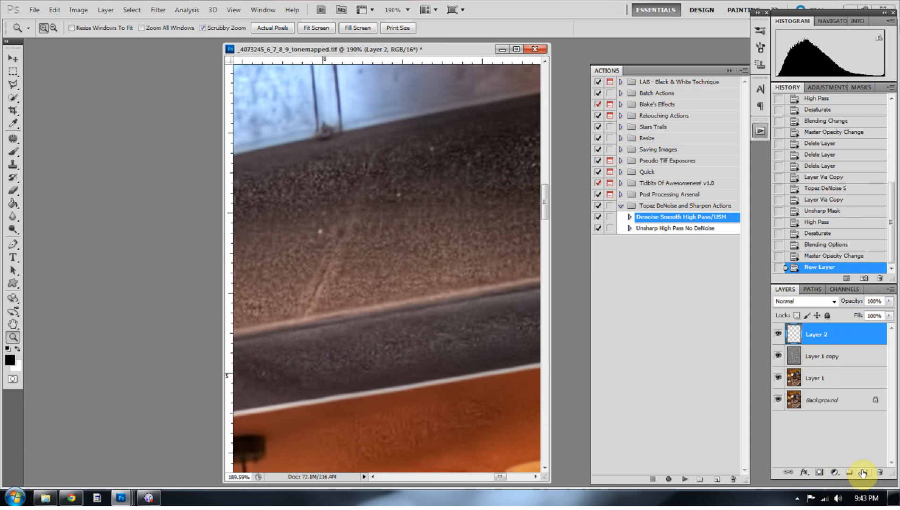
left_click(13, 216)
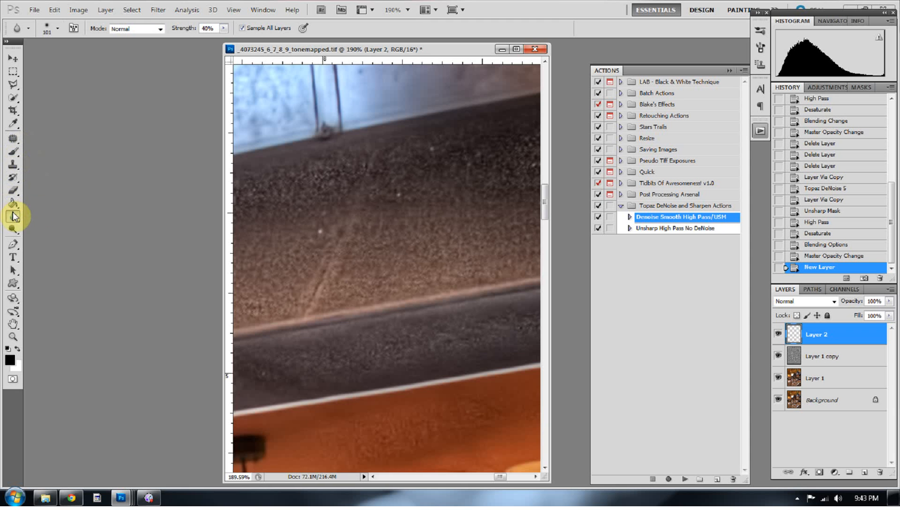
mouse_move(511, 270)
left_mouse_down()
mouse_move(436, 215)
mouse_move(527, 170)
mouse_move(316, 188)
mouse_move(287, 227)
left_mouse_up()
mouse_move(251, 345)
left_mouse_down()
mouse_move(284, 356)
mouse_move(497, 315)
mouse_move(282, 371)
mouse_move(481, 408)
mouse_move(392, 436)
mouse_move(355, 430)
mouse_move(362, 453)
mouse_move(495, 337)
left_mouse_up()
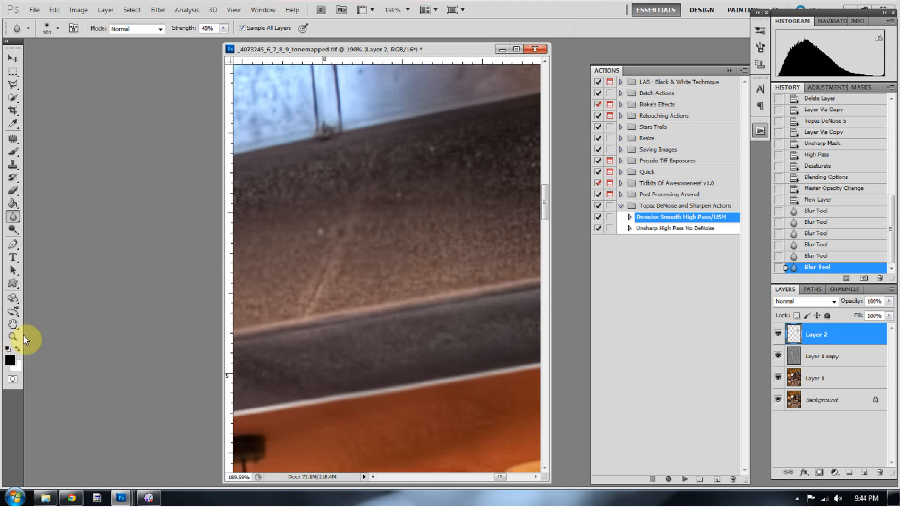
left_click(11, 338)
right_click(380, 262)
left_click(385, 266)
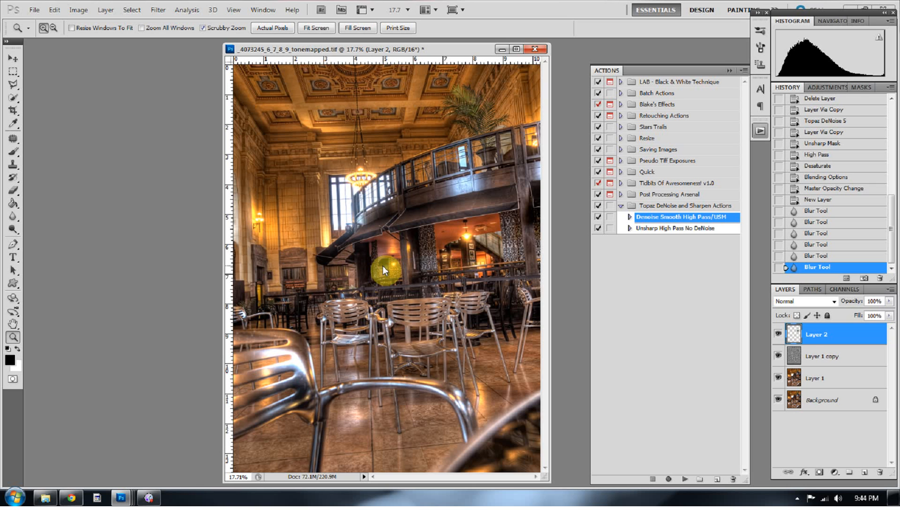